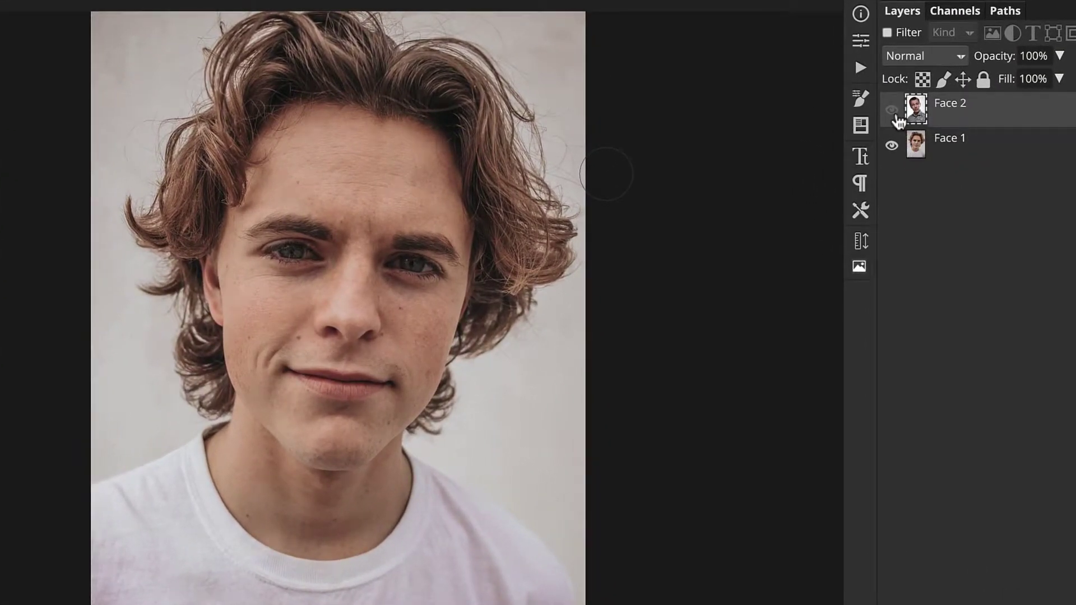
Make the Face 2 layer visible so the wide-eyed man's photo covers the curly-haired portrait.
left_click(891, 110)
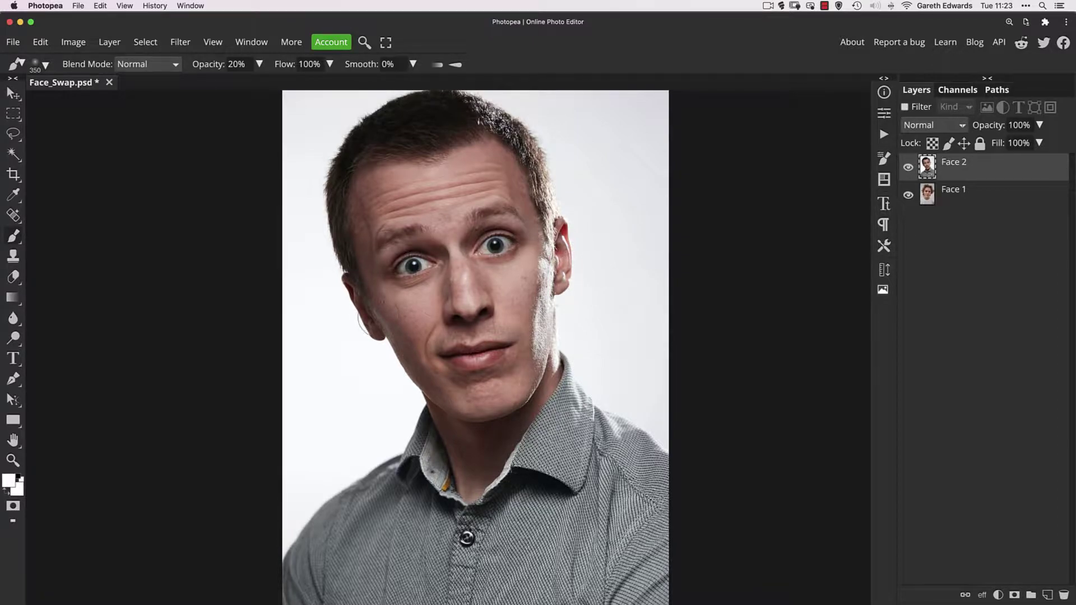
Choose the plain Lasso Select tool and outline the wide-eyed man's face.
key("l")
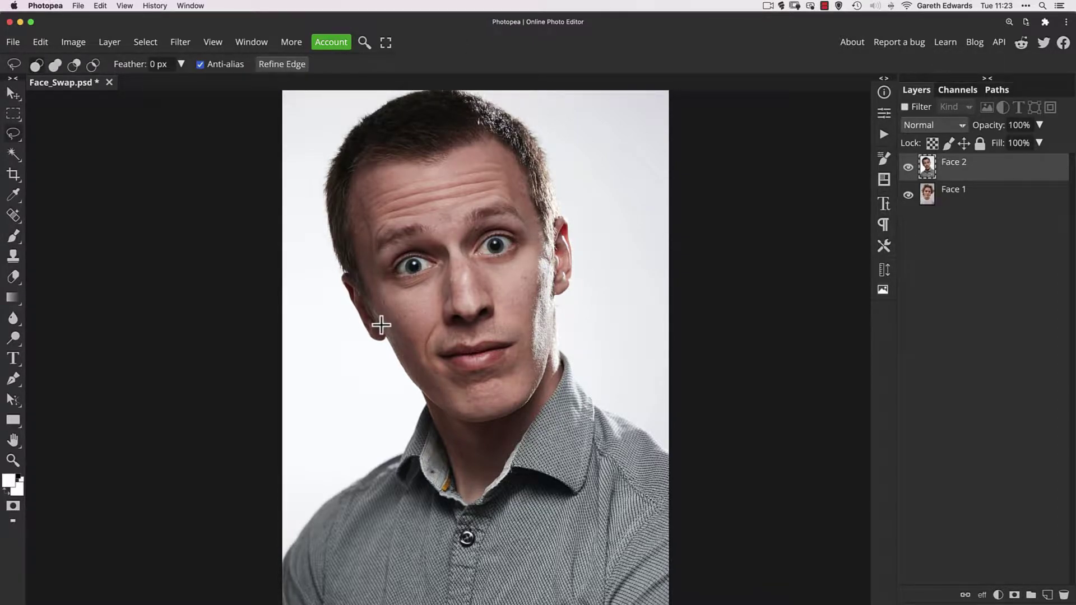
right_click(13, 135)
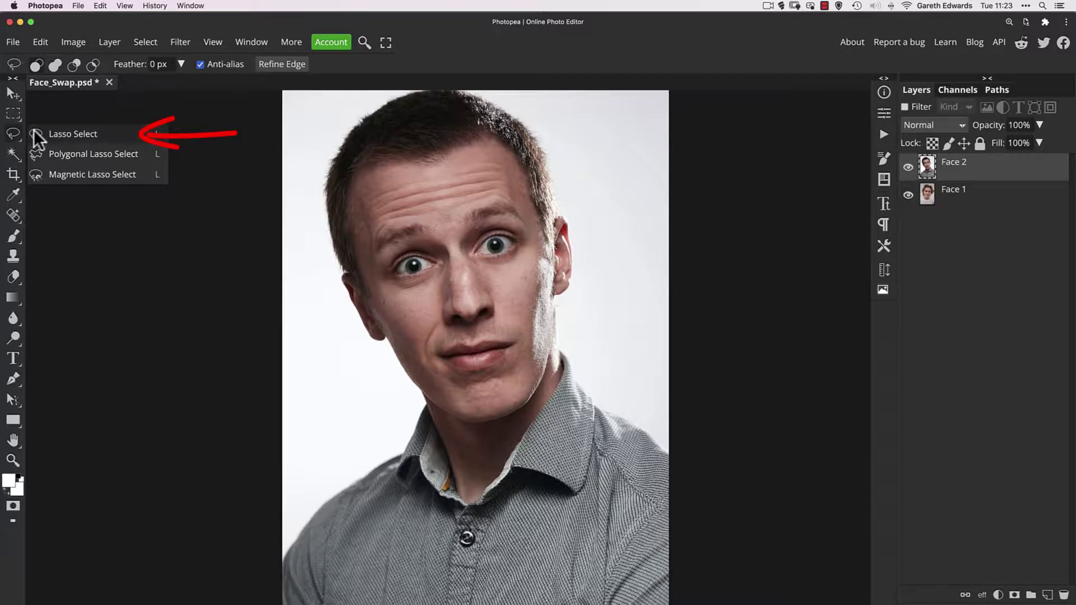
left_click(61, 134)
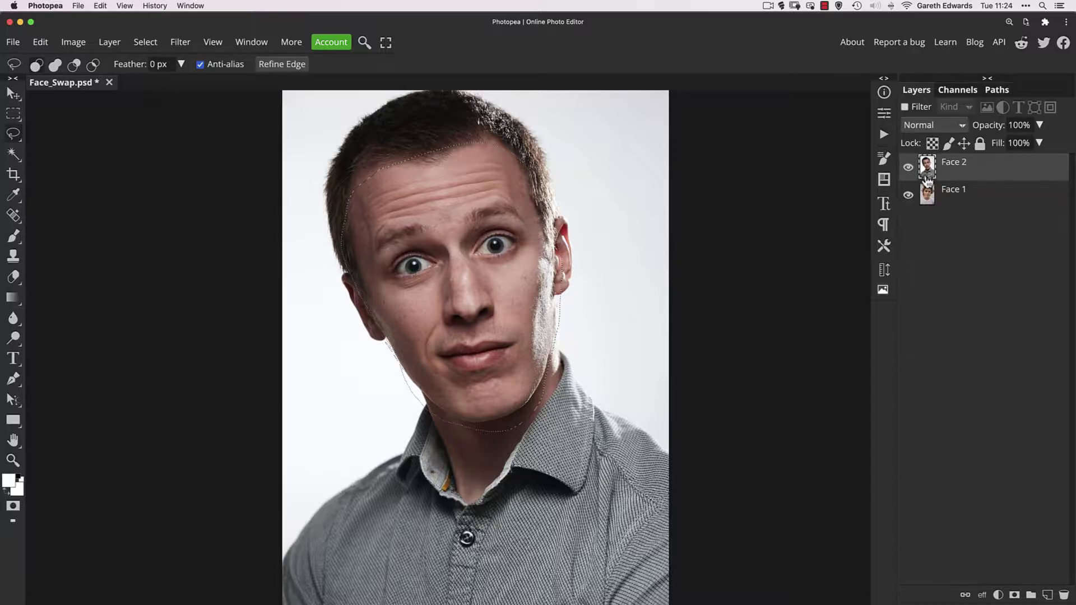
Copy the selected face onto its own Layer 1 and delete the Face 2 layer.
key("ctrl+j")
left_click(928, 196)
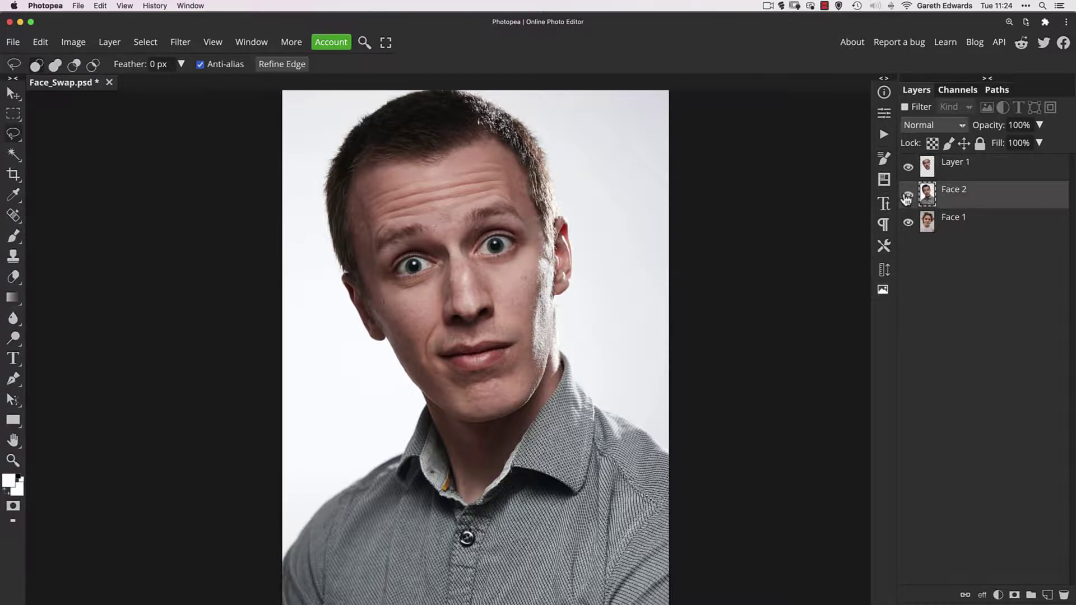
key("Delete")
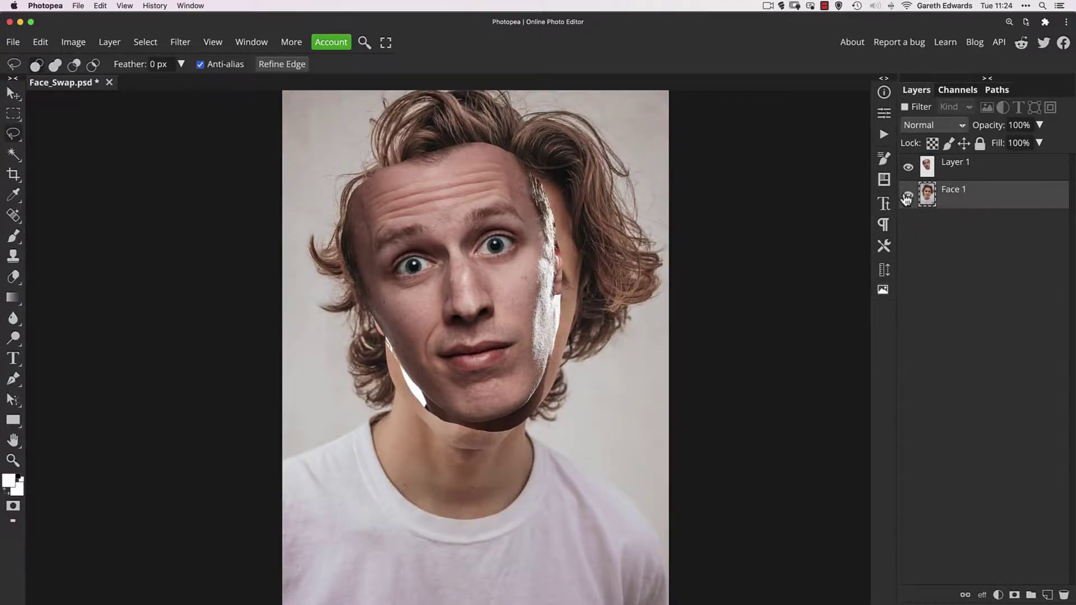
Move Layer 1's face onto the curly-haired man's head.
left_click(923, 167)
key("v")
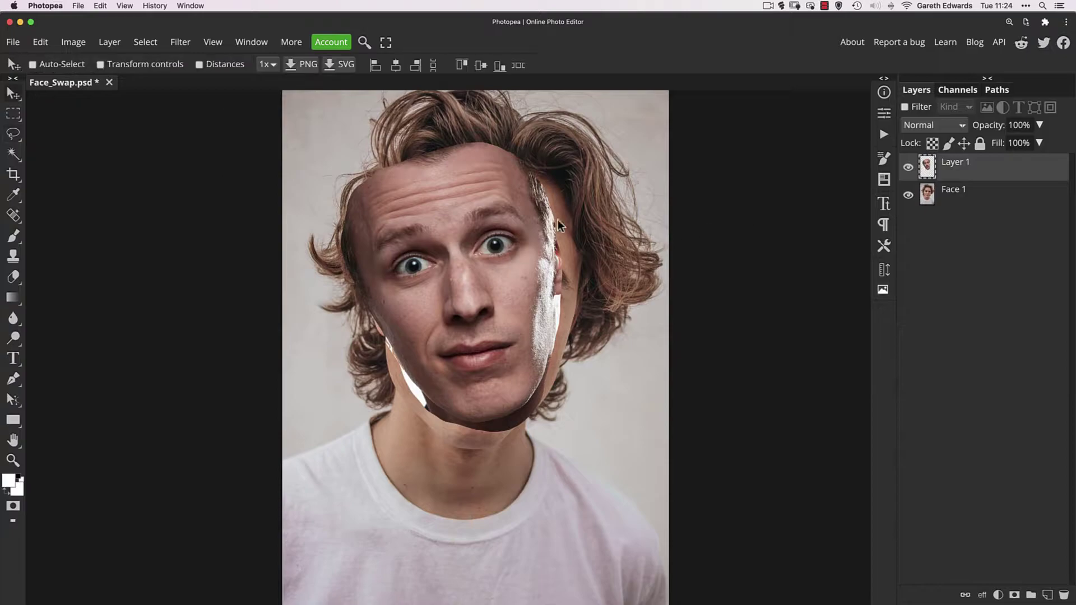
left_click_drag(510, 251, 539, 266)
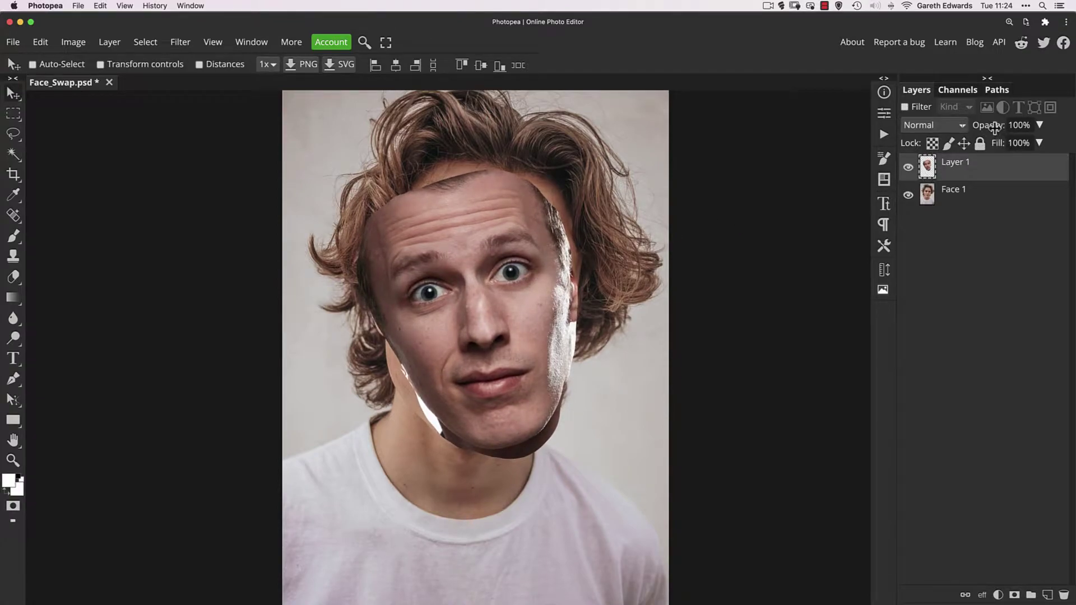
Lower Layer 1's opacity slightly so the head underneath shows through.
left_click_drag(1003, 132, 936, 136)
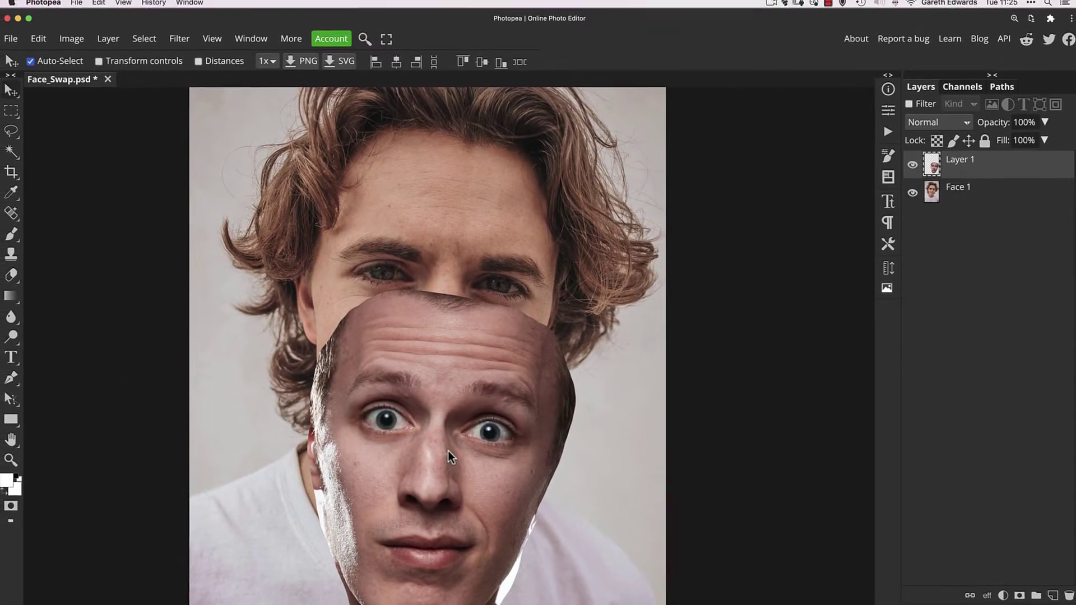
Align Layer 1's eyes with the portrait's eyes at reduced opacity, then restore 100% opacity.
left_click_drag(447, 452, 445, 449)
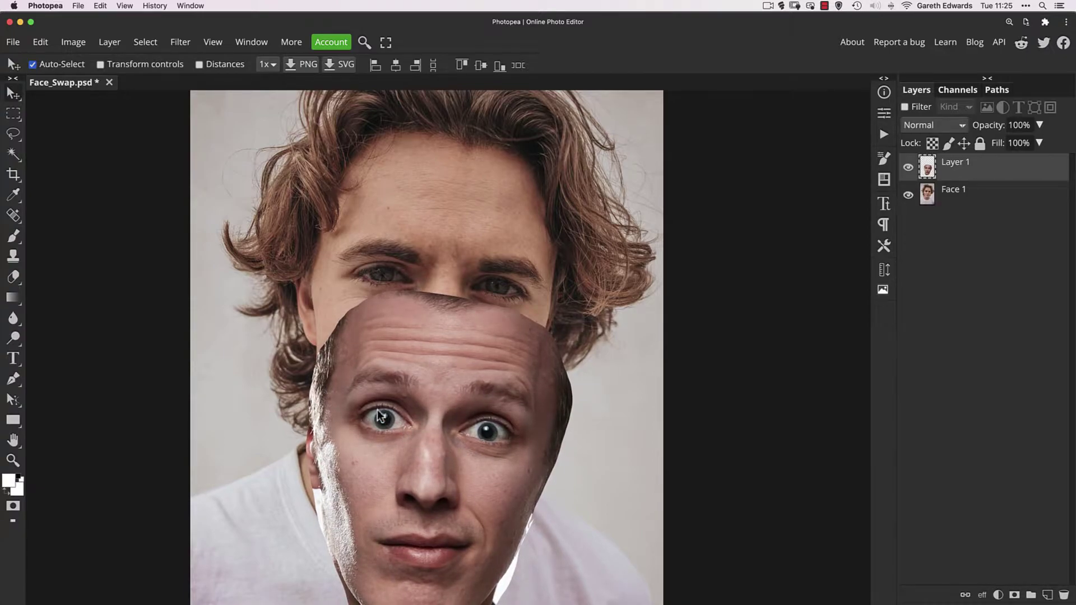
left_click_drag(426, 428, 459, 319)
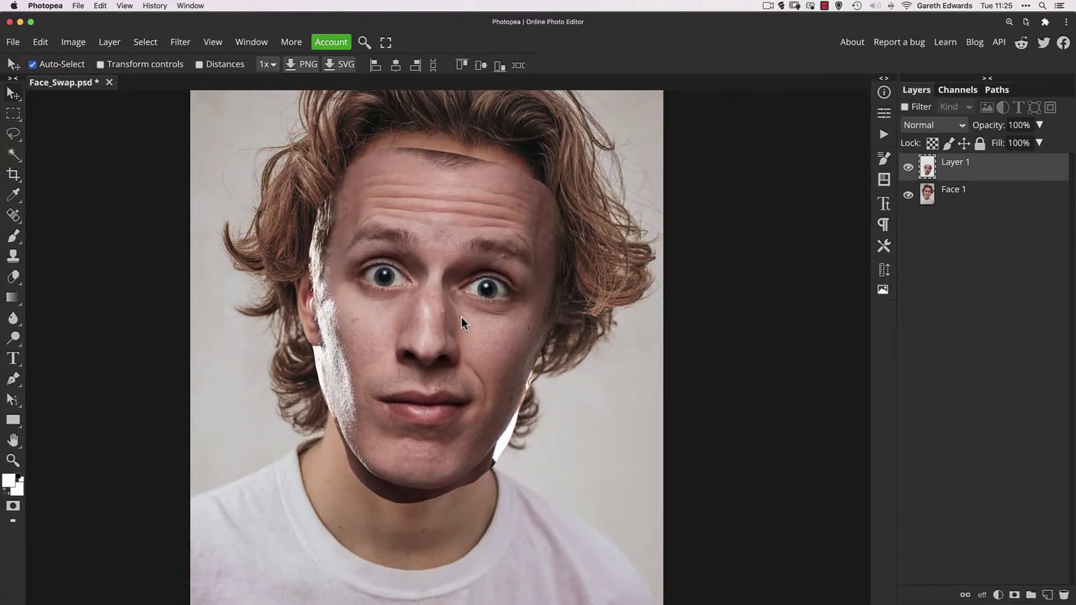
mouse_move(979, 134)
left_mouse_down()
mouse_move(953, 130)
mouse_move(965, 132)
left_mouse_up()
left_click_drag(480, 329, 481, 354)
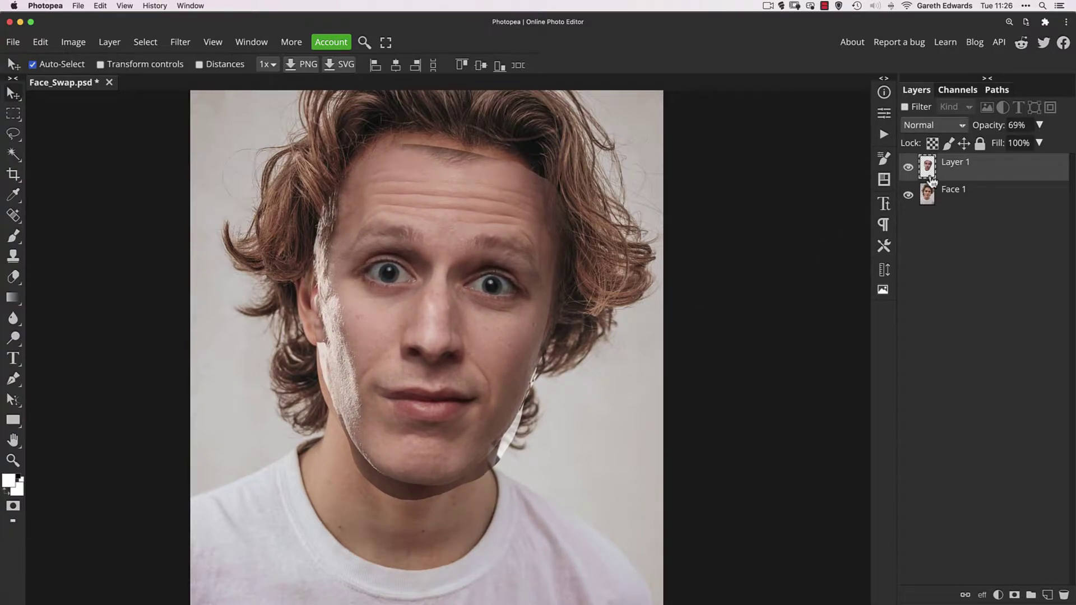
left_click_drag(986, 127, 1026, 128)
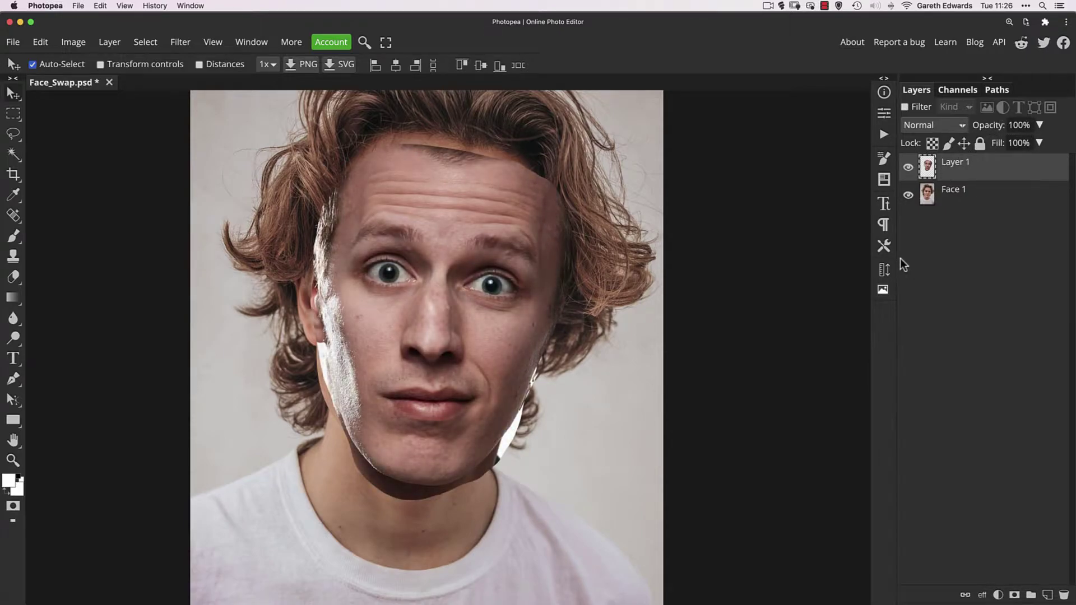
Add a white mask to Layer 1 and set a soft 350 px brush at 100% opacity.
left_click(1015, 596)
key("b")
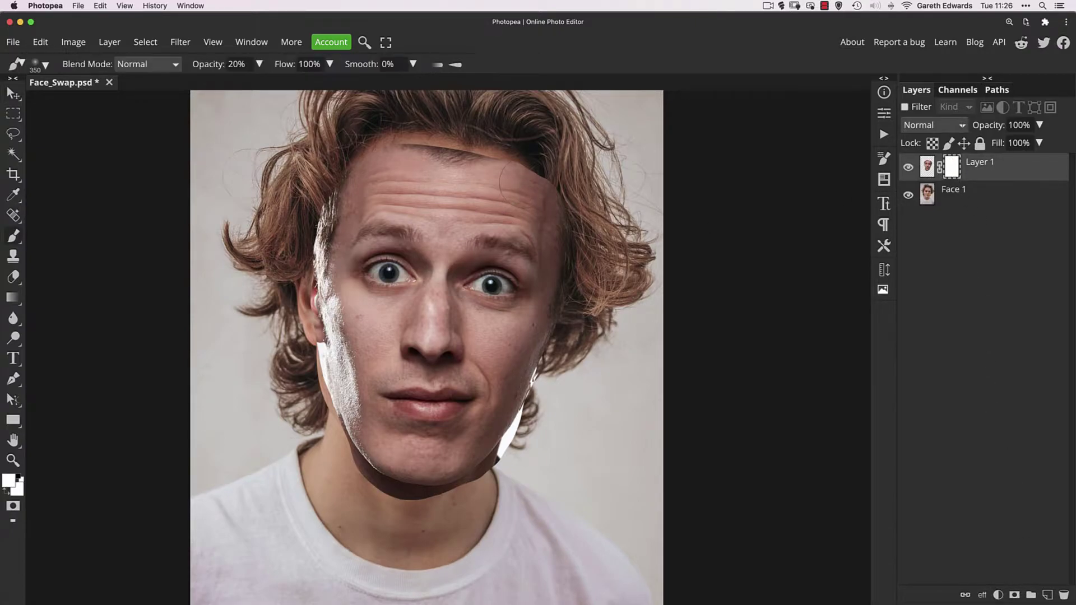
right_click(481, 185)
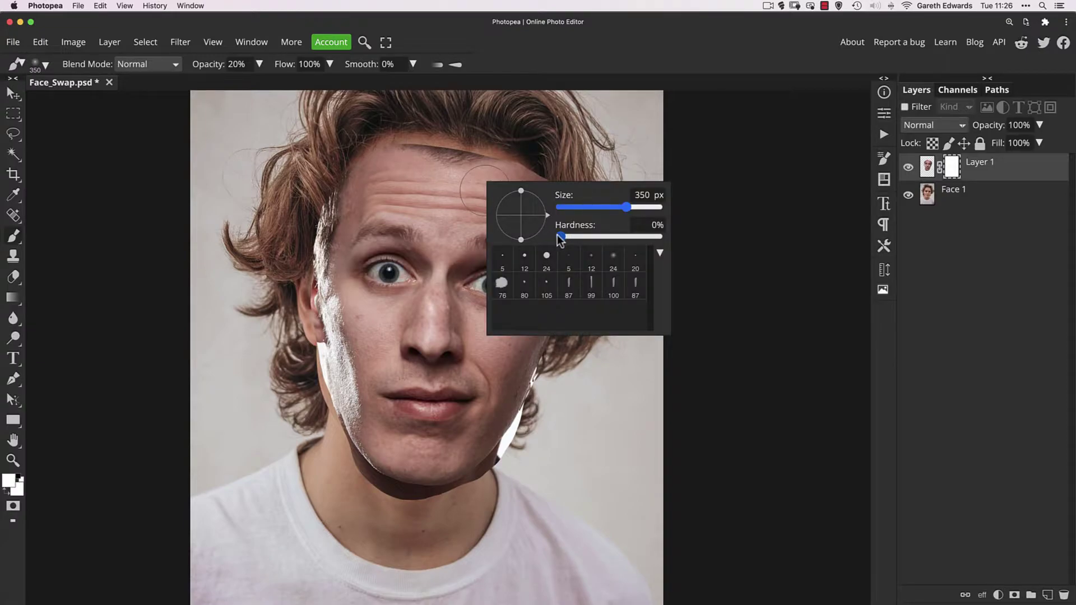
key("Escape")
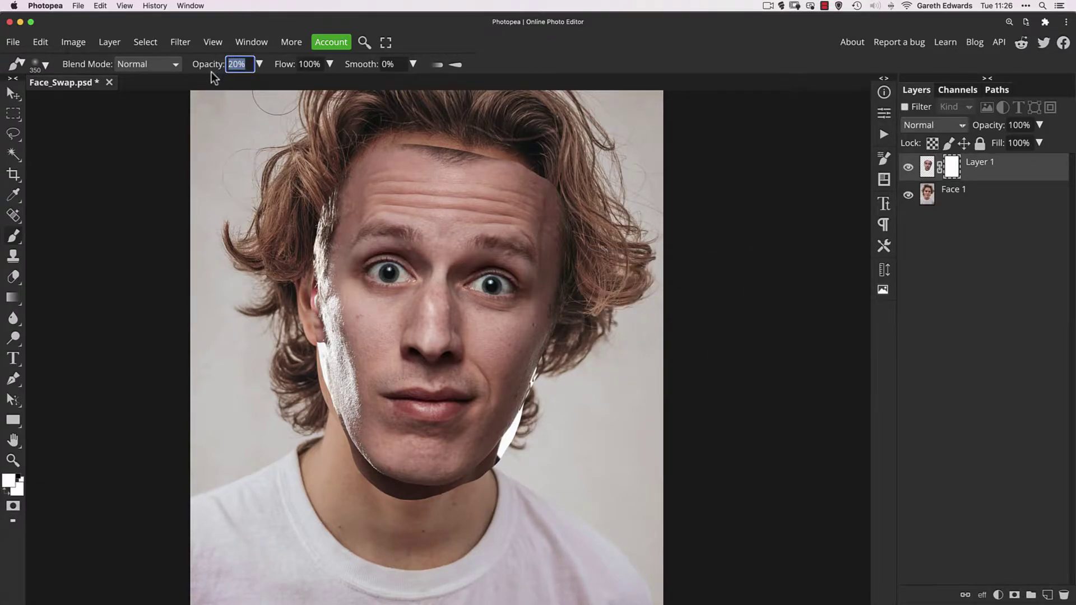
type("0")
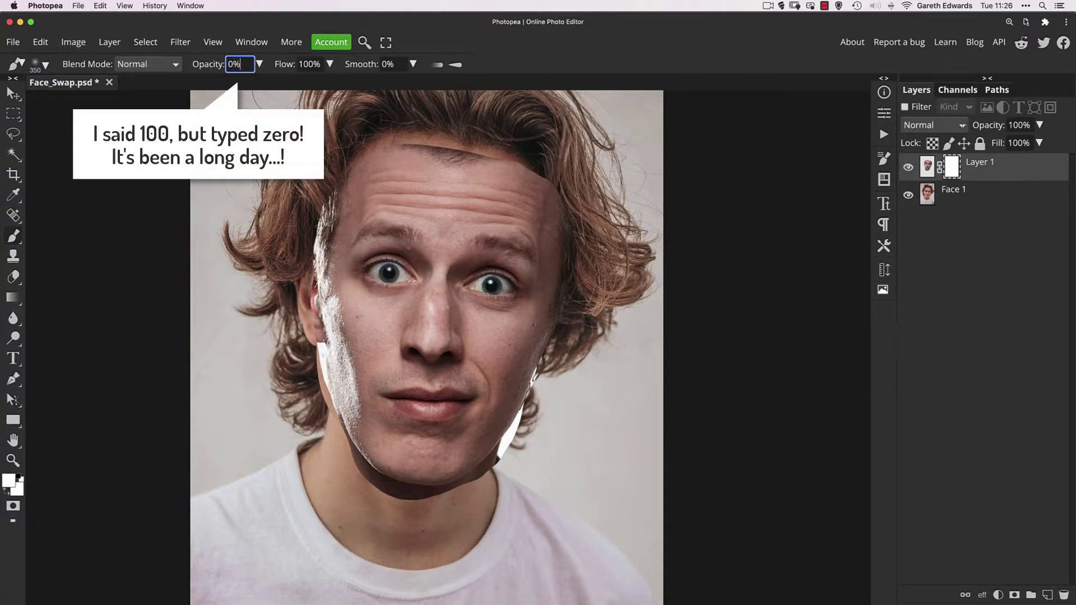
key("Return")
left_click_drag(211, 67, 409, 50)
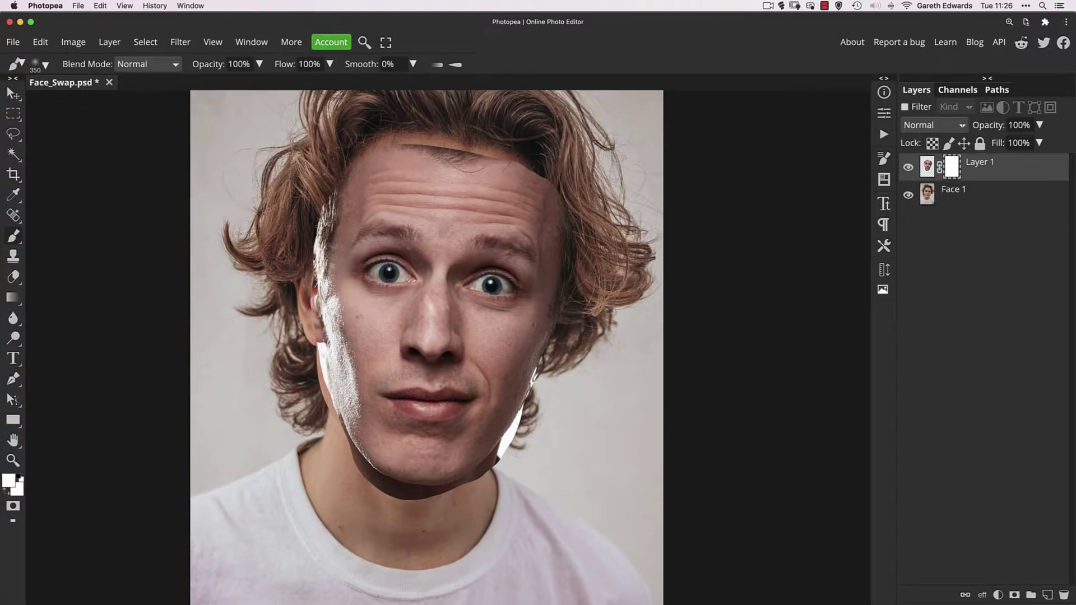
Paint black on the mask to hide the face's edges at the forehead, hair and jaw.
key("d")
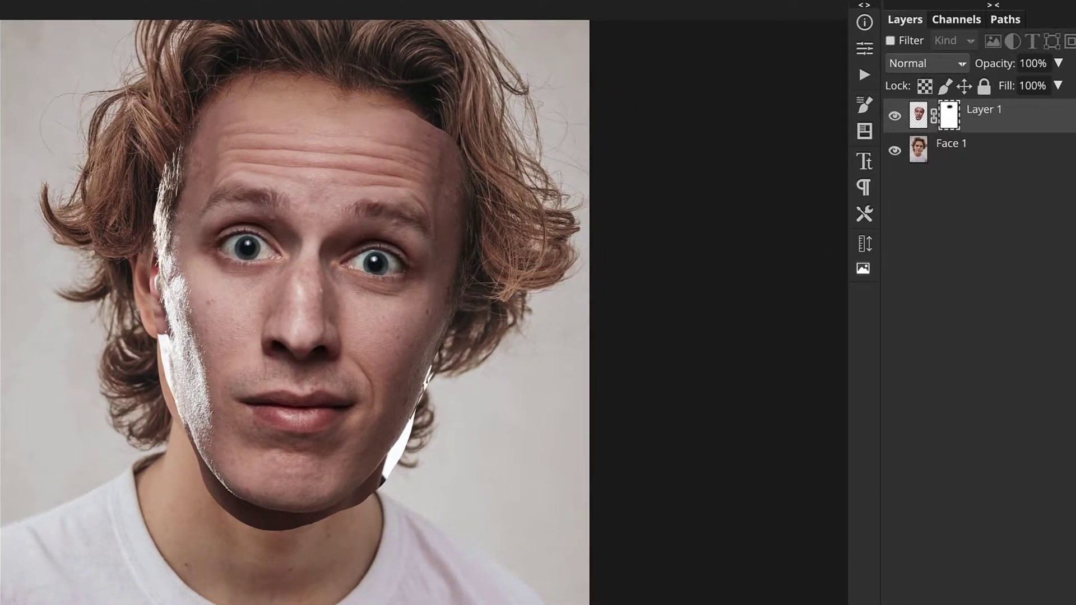
mouse_move(400, 111)
left_mouse_down()
mouse_move(443, 140)
mouse_move(457, 168)
mouse_move(471, 202)
mouse_move(463, 255)
left_mouse_up()
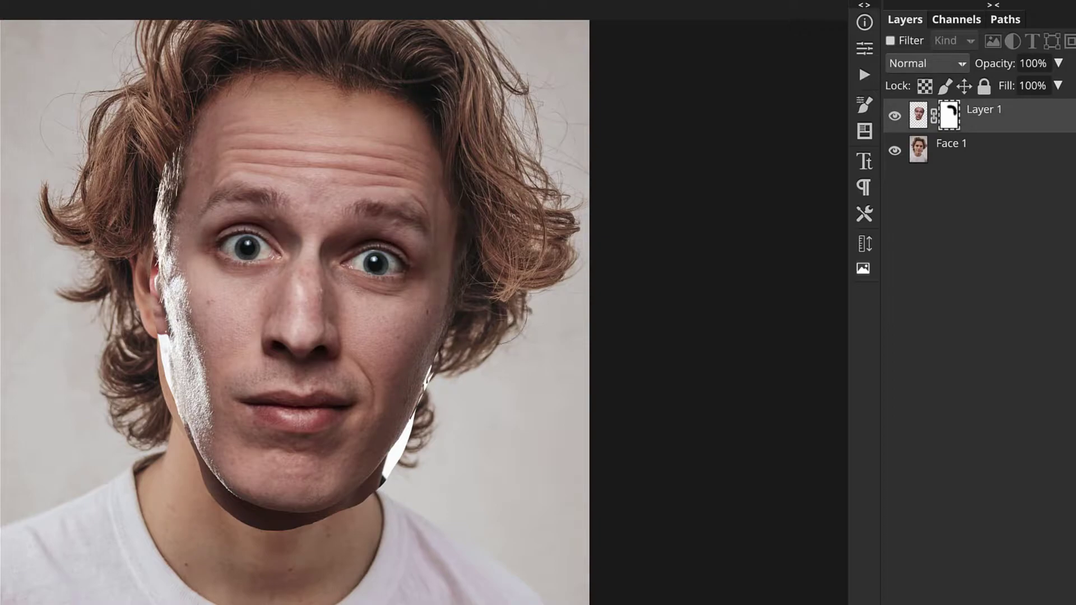
mouse_move(480, 367)
left_mouse_down()
mouse_move(461, 455)
mouse_move(437, 493)
mouse_move(455, 444)
mouse_move(419, 505)
left_mouse_up()
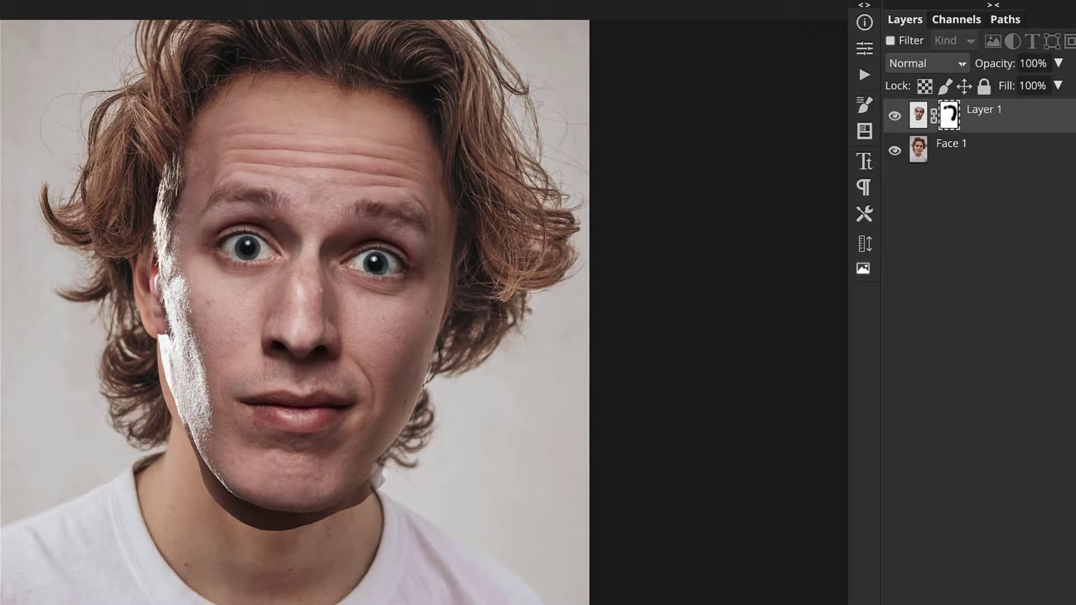
Mask out the white streaks by the left temple, ear and cheek.
key("ctrl+minus")
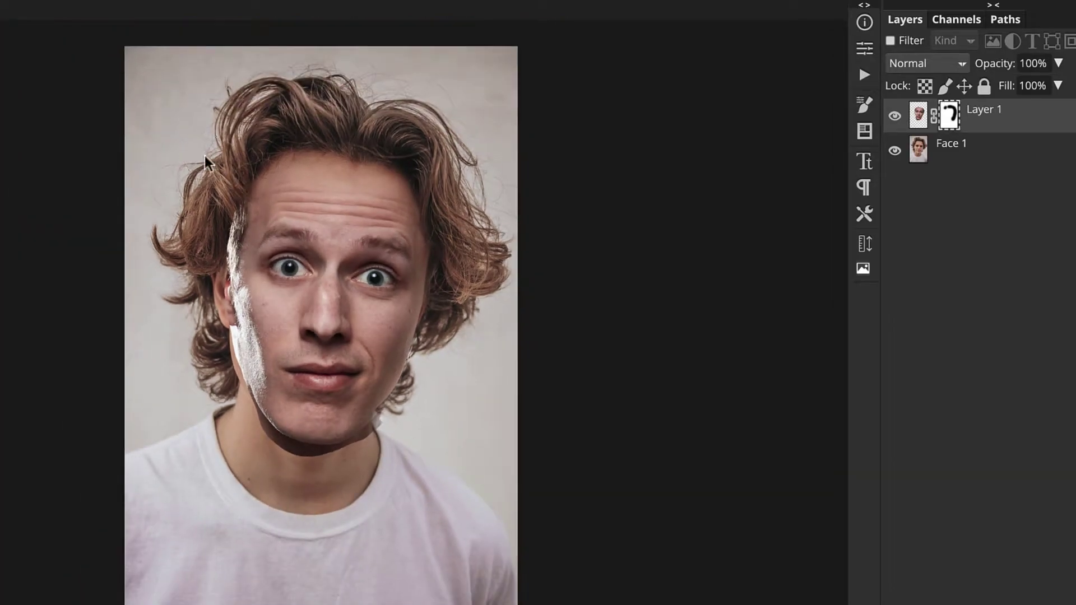
key("ctrl+plus")
key("ctrl+plus")
left_click_drag(199, 142, 320, 292)
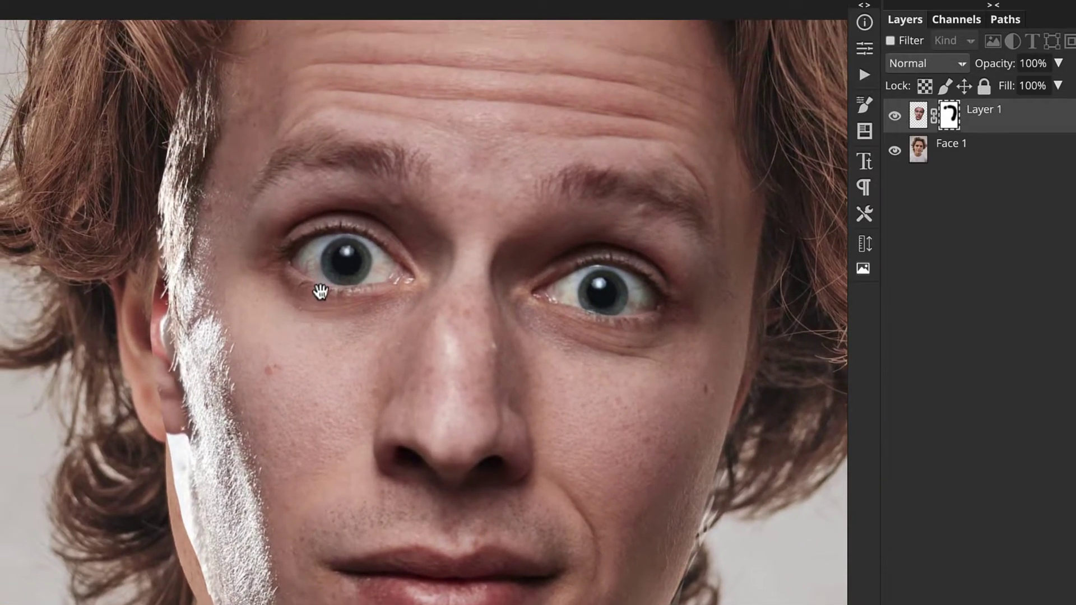
mouse_move(193, 79)
left_mouse_down()
mouse_move(179, 173)
mouse_move(188, 101)
mouse_move(185, 229)
left_mouse_up()
mouse_move(182, 190)
left_mouse_down()
mouse_move(182, 392)
mouse_move(168, 359)
mouse_move(163, 408)
mouse_move(188, 473)
mouse_move(204, 435)
mouse_move(173, 310)
mouse_move(168, 426)
mouse_move(235, 549)
mouse_move(313, 588)
mouse_move(403, 595)
mouse_move(504, 577)
mouse_move(566, 527)
mouse_move(538, 560)
mouse_move(560, 488)
left_mouse_up()
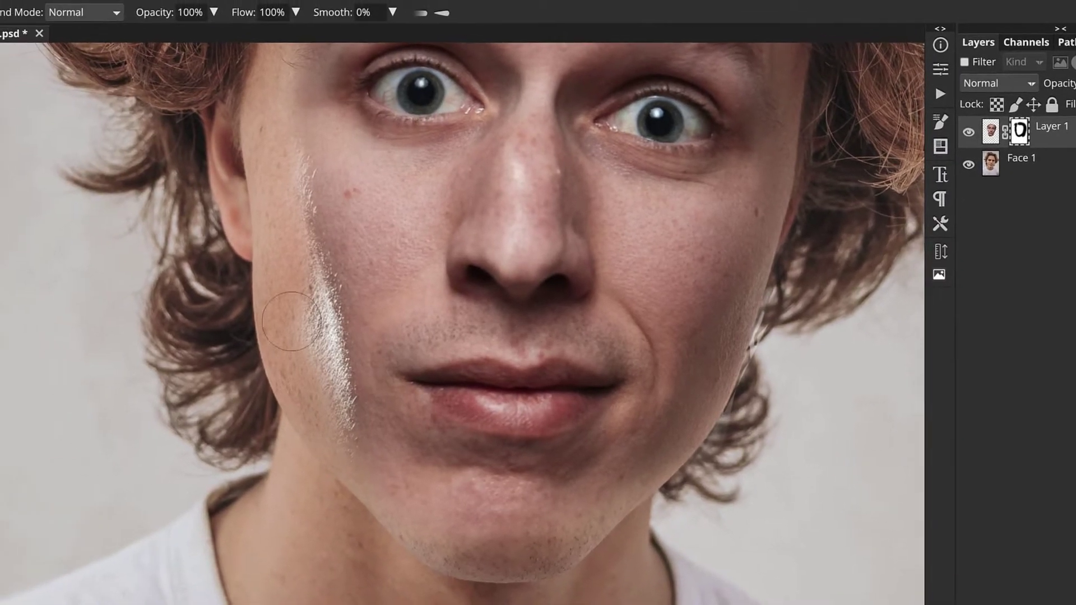
left_click_drag(147, 172, 151, 190)
mouse_move(274, 202)
left_mouse_down()
mouse_move(297, 325)
mouse_move(317, 359)
mouse_move(274, 263)
mouse_move(280, 235)
left_mouse_up()
Blend the white cheek streak into skin with a larger 60% opacity brush.
key("6")
mouse_move(288, 172)
left_mouse_down()
mouse_move(298, 237)
mouse_move(286, 181)
mouse_move(278, 248)
left_mouse_up()
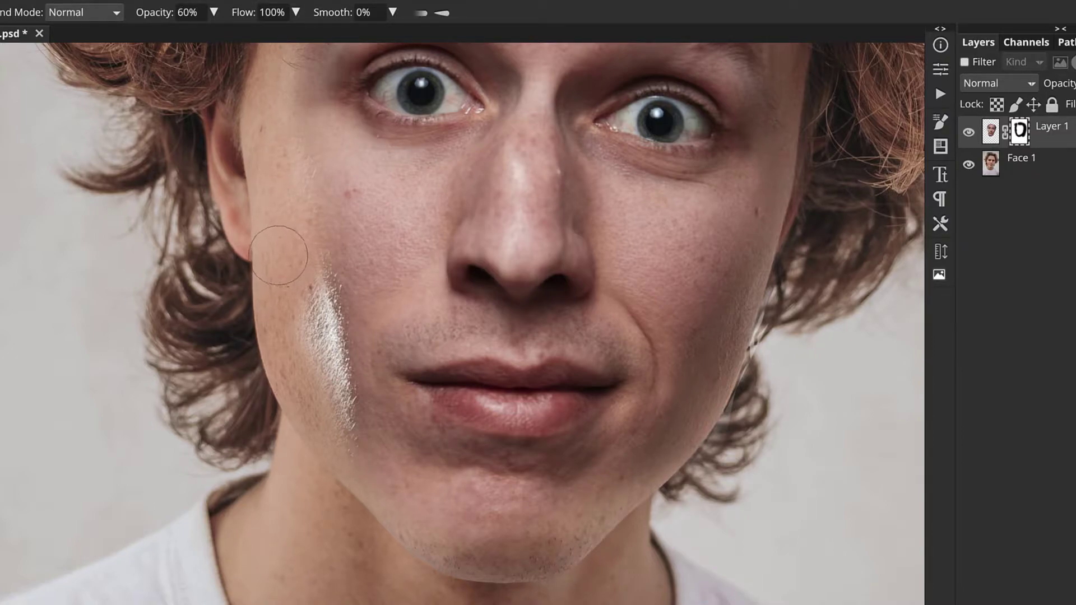
key("bracketright")
key("bracketright")
key("bracketright")
mouse_move(288, 286)
left_mouse_down()
mouse_move(291, 394)
mouse_move(267, 341)
mouse_move(271, 330)
mouse_move(296, 398)
mouse_move(275, 350)
mouse_move(290, 350)
mouse_move(295, 367)
mouse_move(292, 332)
mouse_move(309, 412)
mouse_move(336, 333)
mouse_move(361, 347)
mouse_move(360, 313)
mouse_move(372, 305)
mouse_move(331, 292)
mouse_move(344, 341)
mouse_move(360, 335)
mouse_move(357, 350)
mouse_move(361, 329)
mouse_move(358, 344)
mouse_move(383, 349)
left_mouse_up()
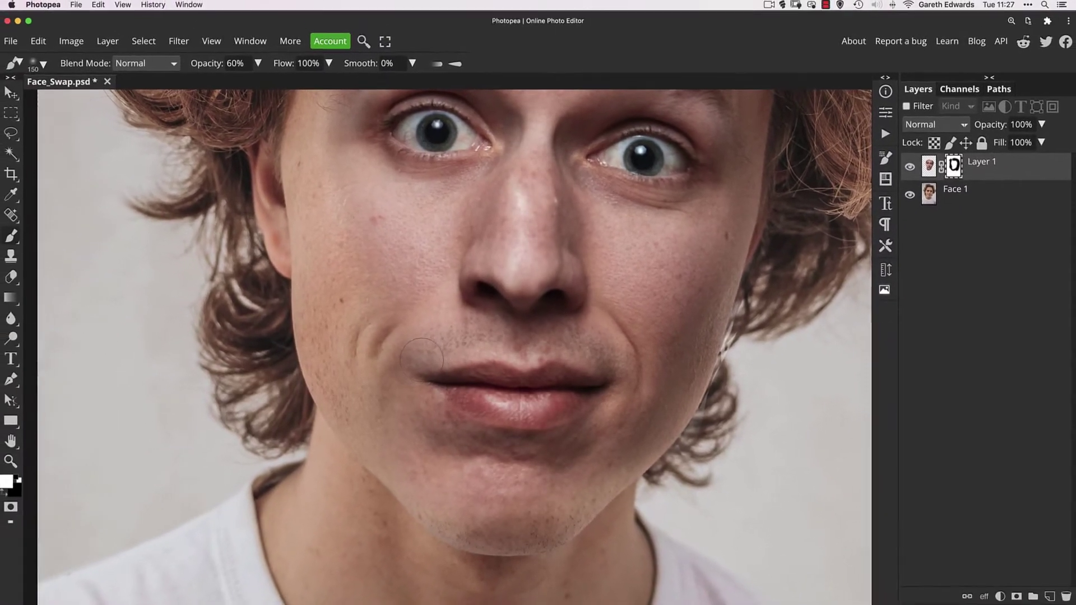
key("x")
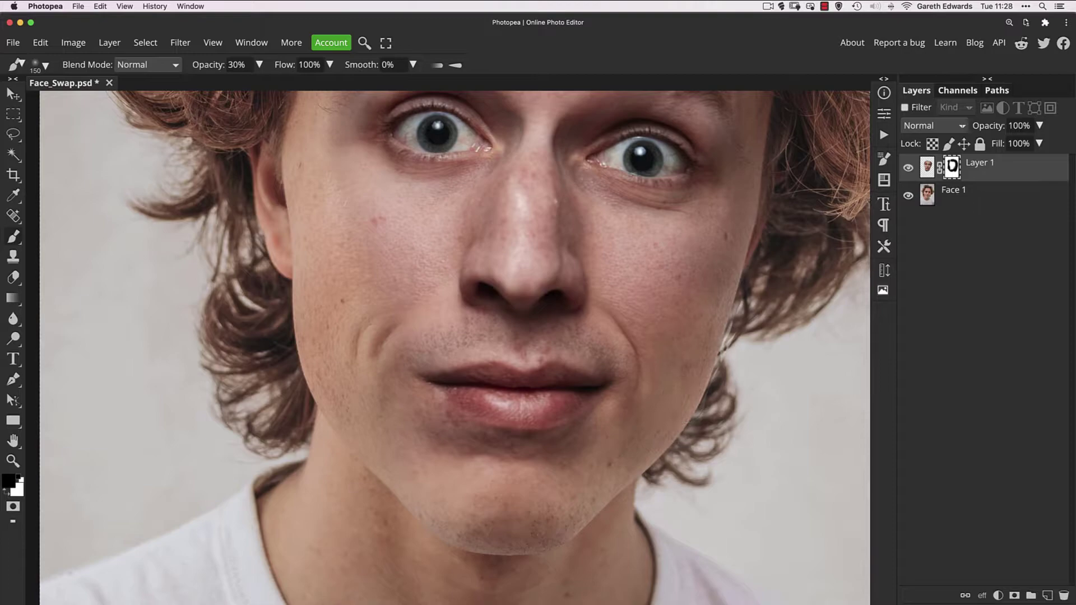
Set the brush to 60% opacity and zoom in on the eyes and forehead.
key("super+0")
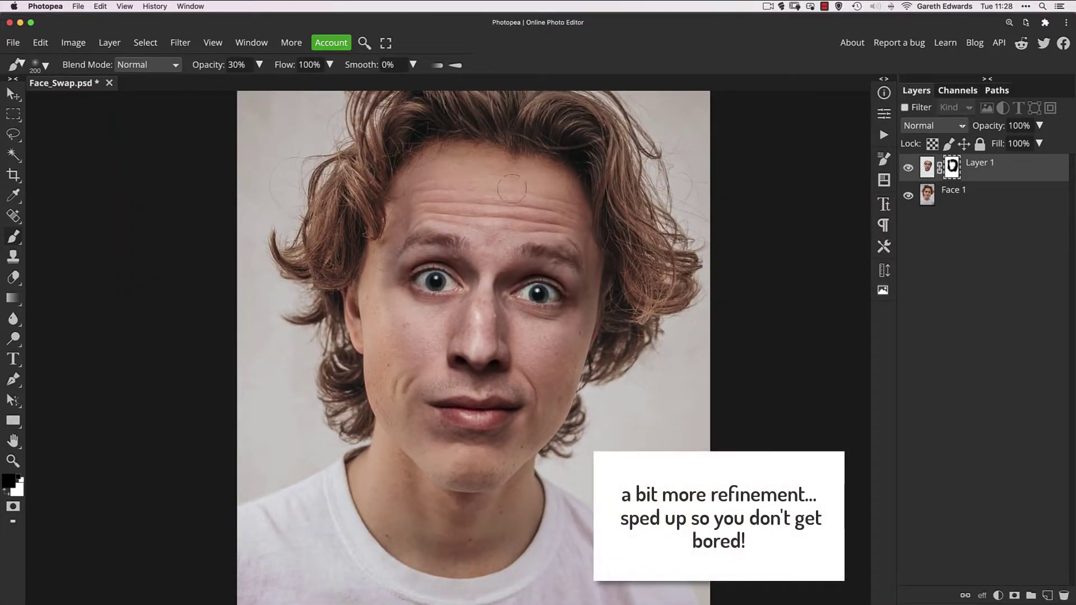
key("bracketright")
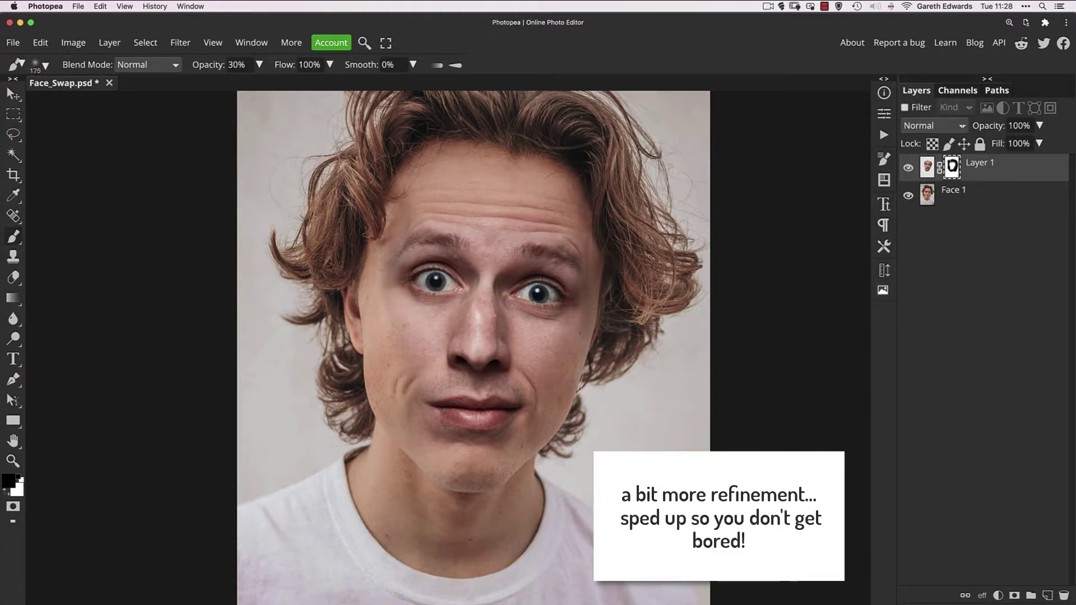
scroll(574, 280, "up", 3)
key("bracketleft")
key("bracketleft")
key("bracketleft")
key("4")
key("5")
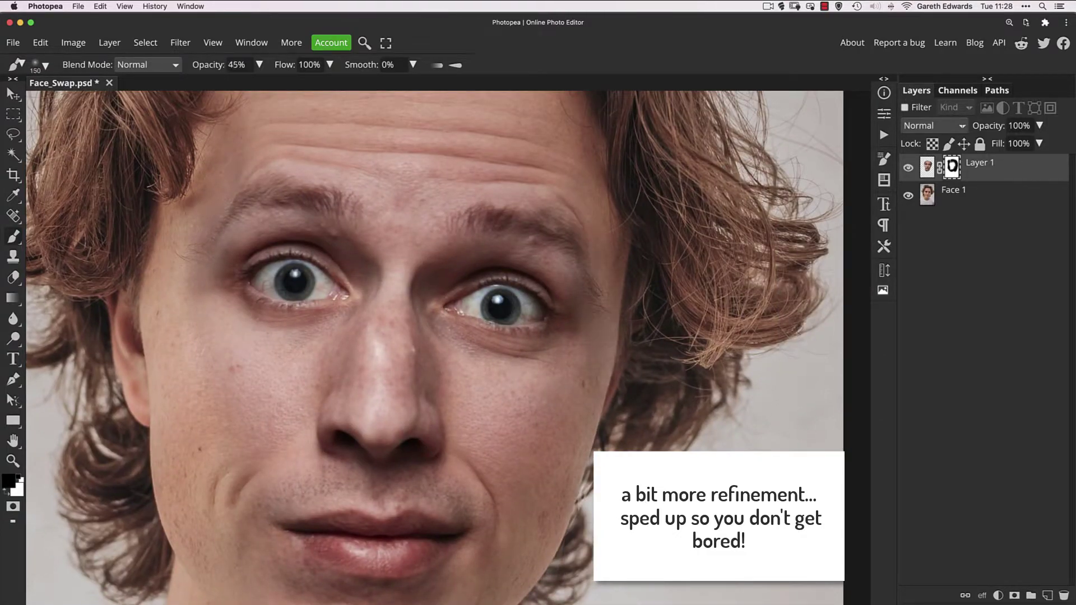
key("6")
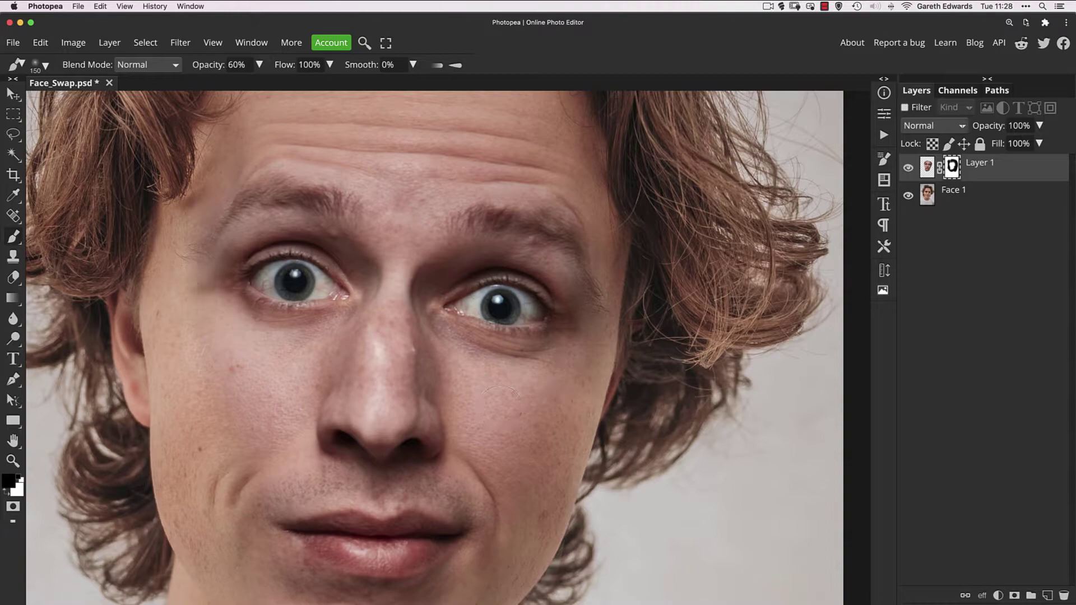
left_click_drag(475, 149, 525, 200)
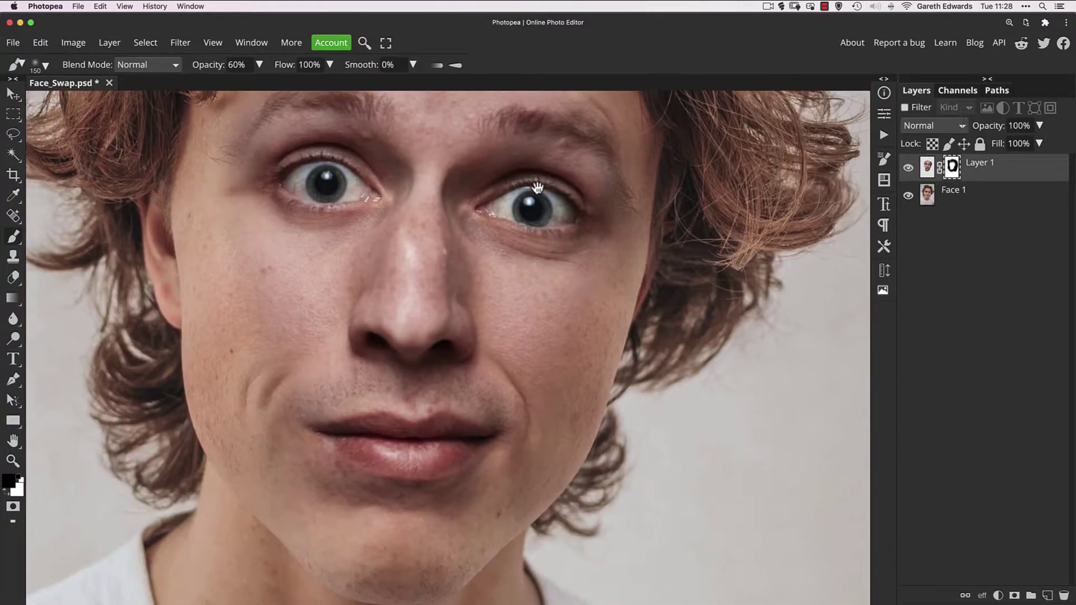
left_click_drag(449, 197, 564, 293)
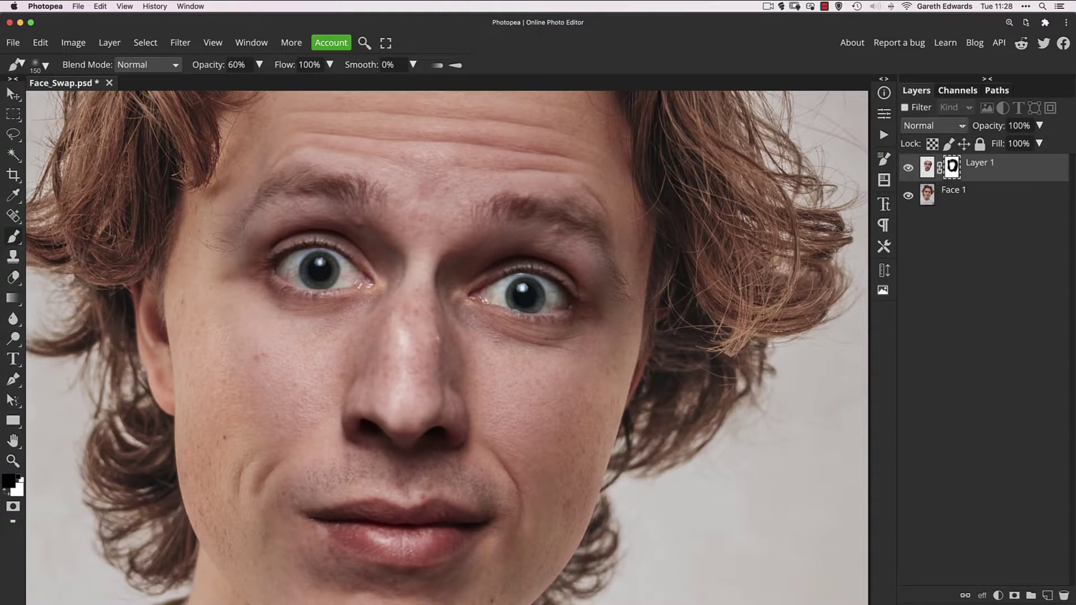
key("z")
mouse_move(631, 295)
left_mouse_down()
mouse_move(644, 291)
mouse_move(607, 278)
mouse_move(639, 276)
left_mouse_up()
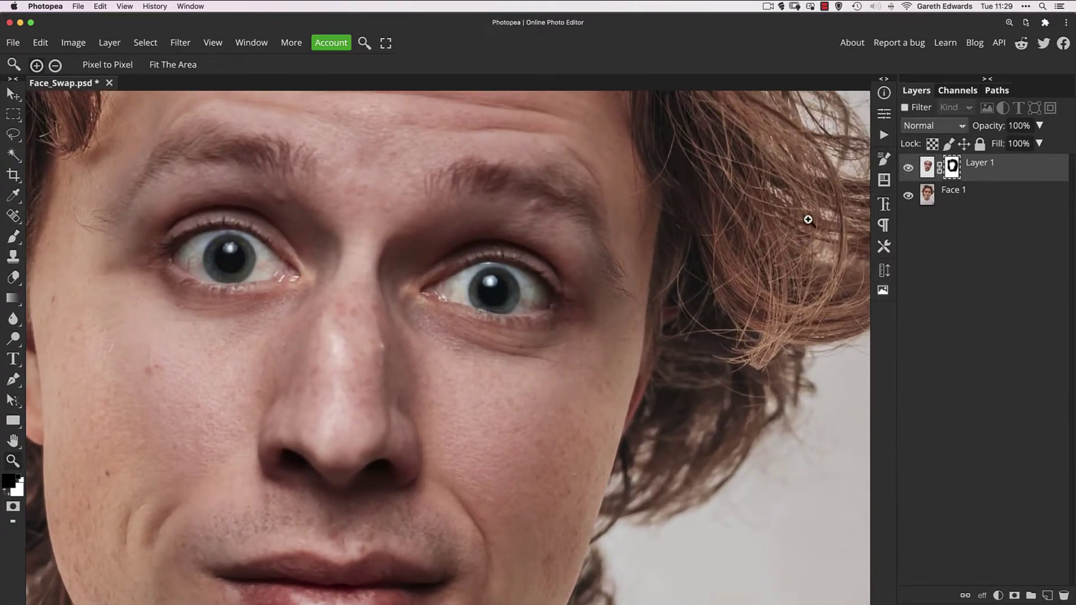
Refine Layer 1's mask at the temple beside the right eye, undoing a stray stroke.
key("b")
key("x")
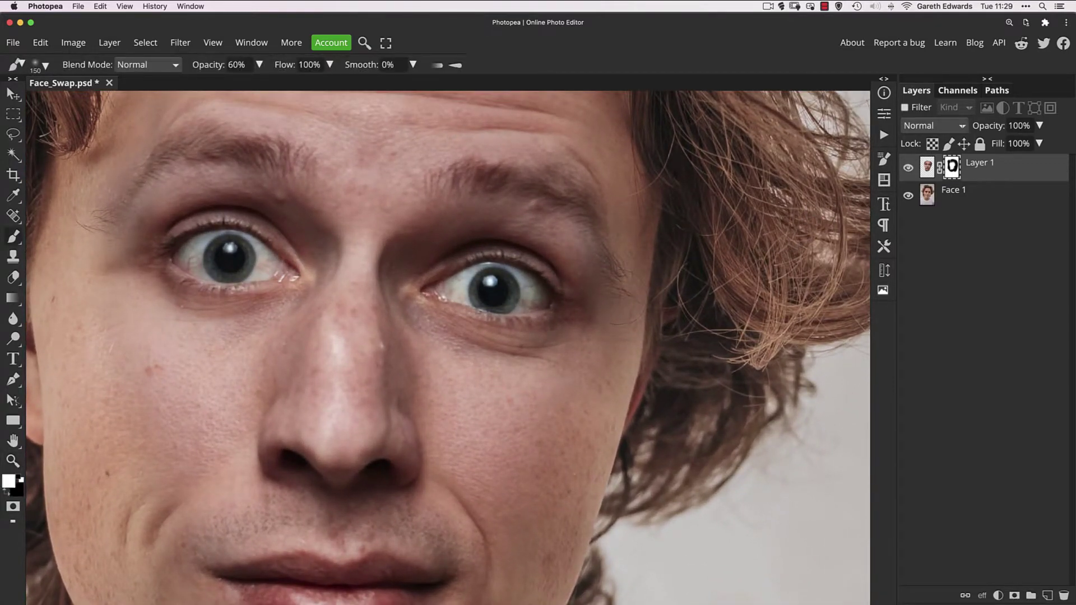
key("super+j")
left_click_drag(619, 282, 630, 269)
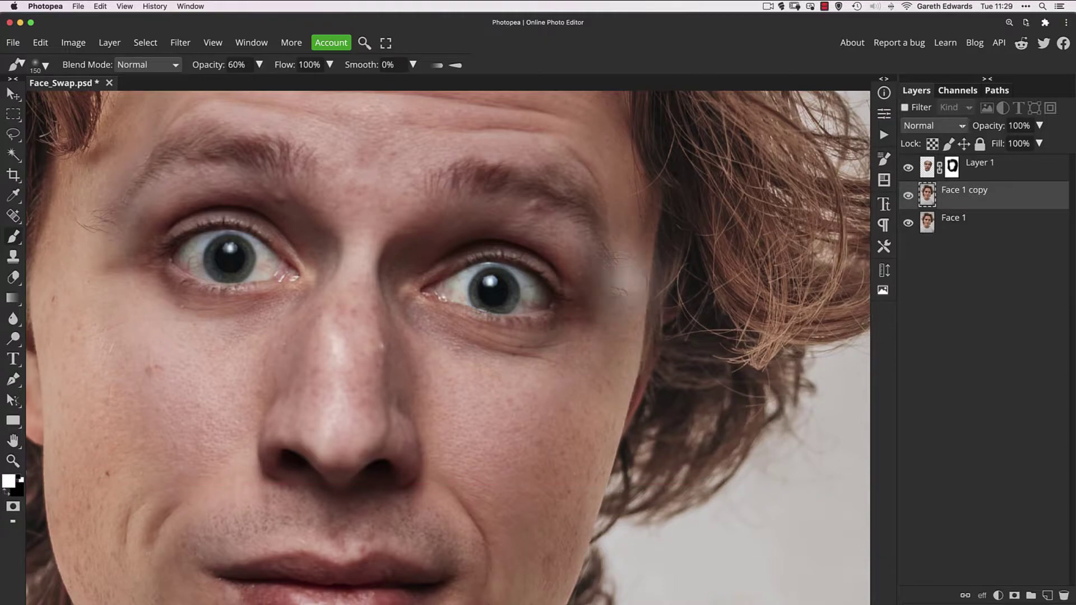
key("super+z")
left_click(952, 168)
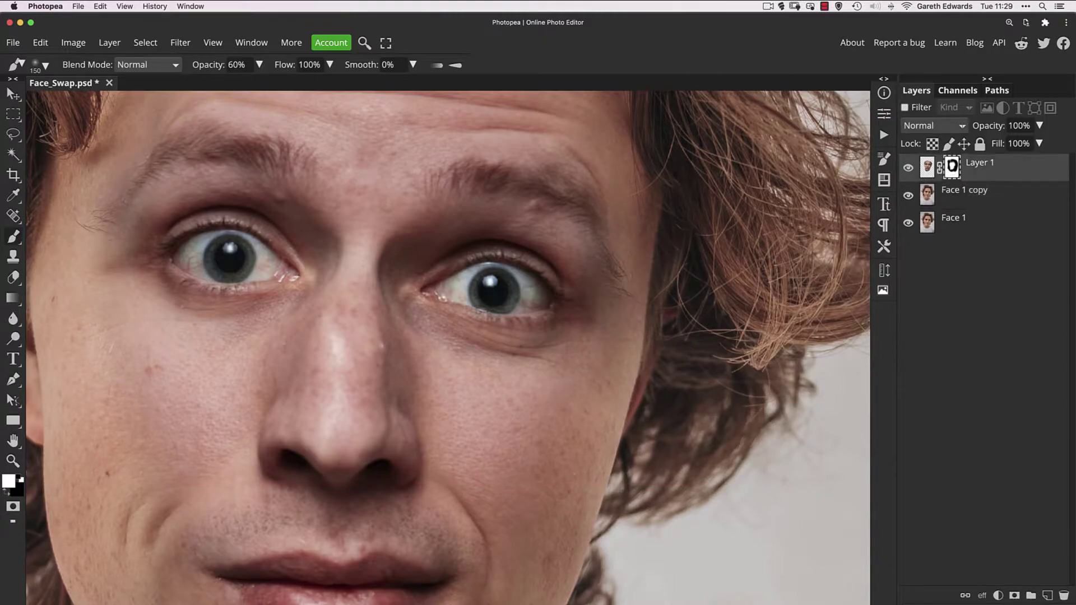
left_click_drag(632, 319, 623, 227)
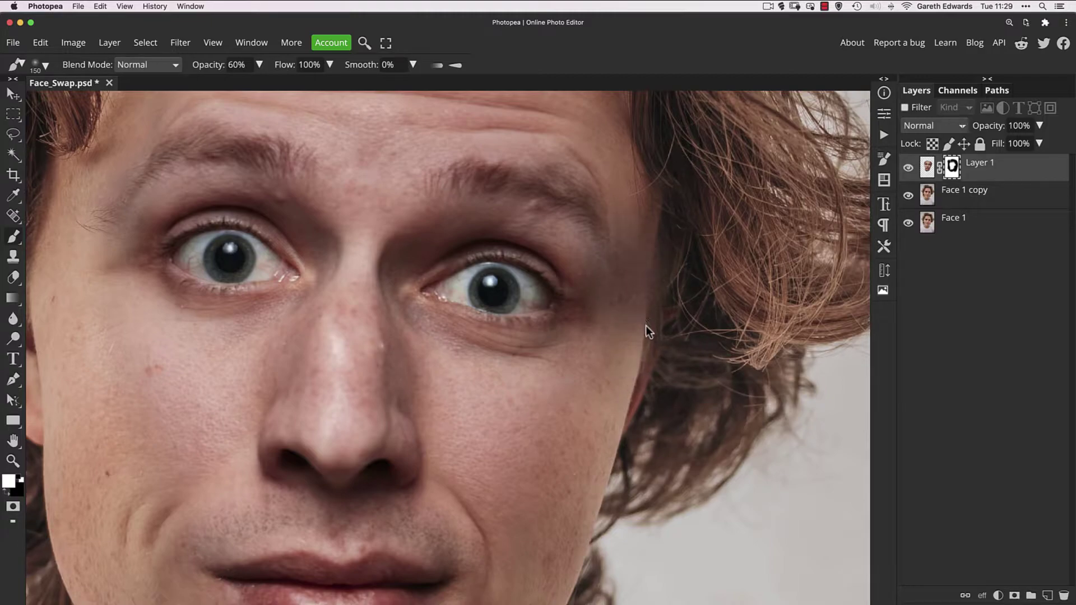
left_click_drag(648, 333, 628, 257)
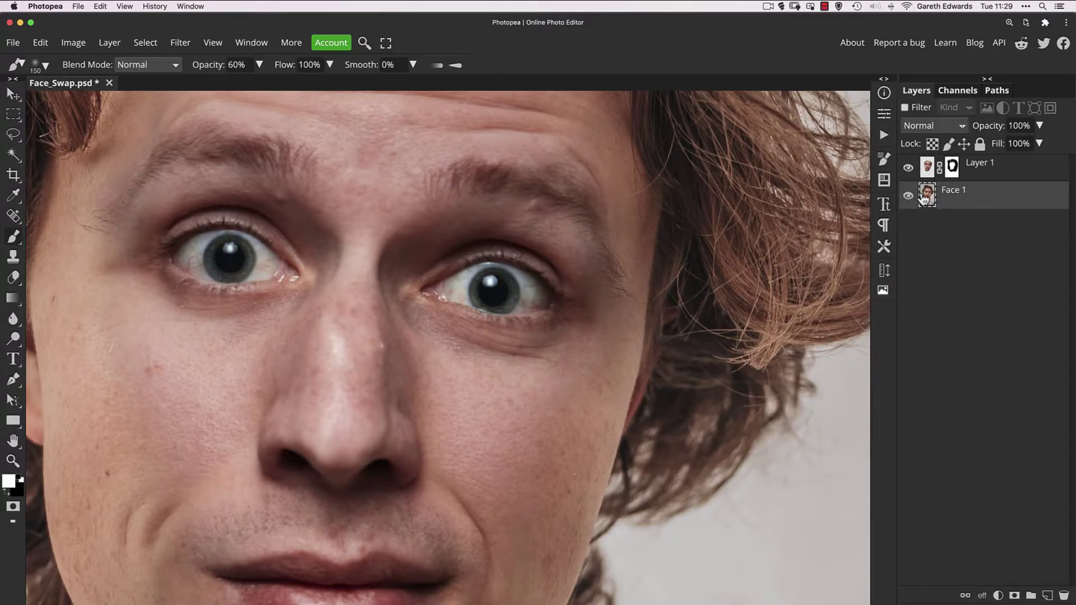
Add empty Layer 2 above Face 1 and set a fully soft Clone Stamp brush.
left_click(1046, 595)
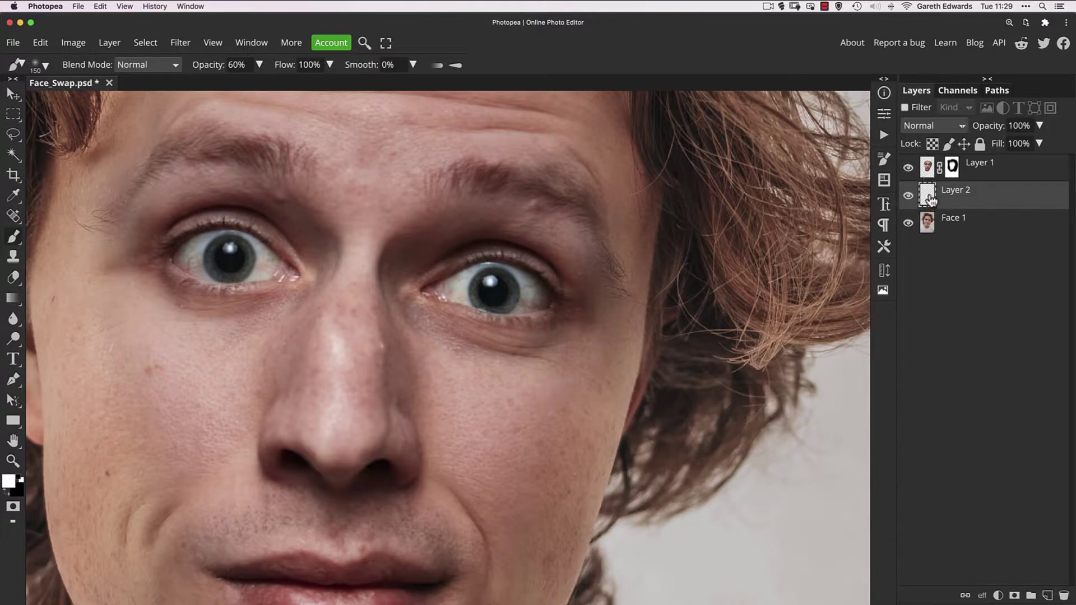
key("s")
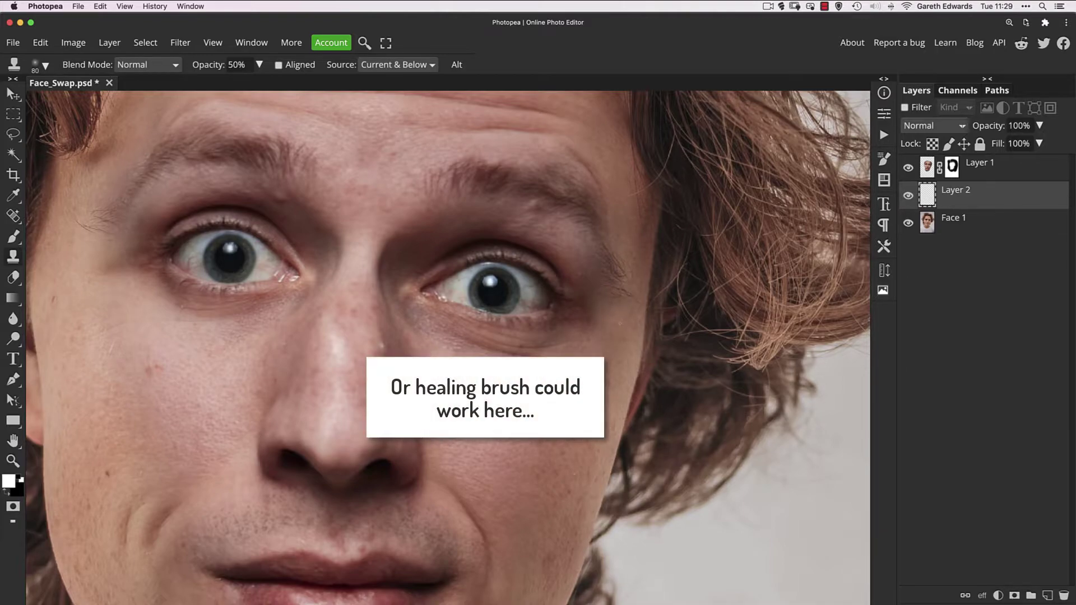
right_click(639, 312)
left_click_drag(707, 365, 717, 369)
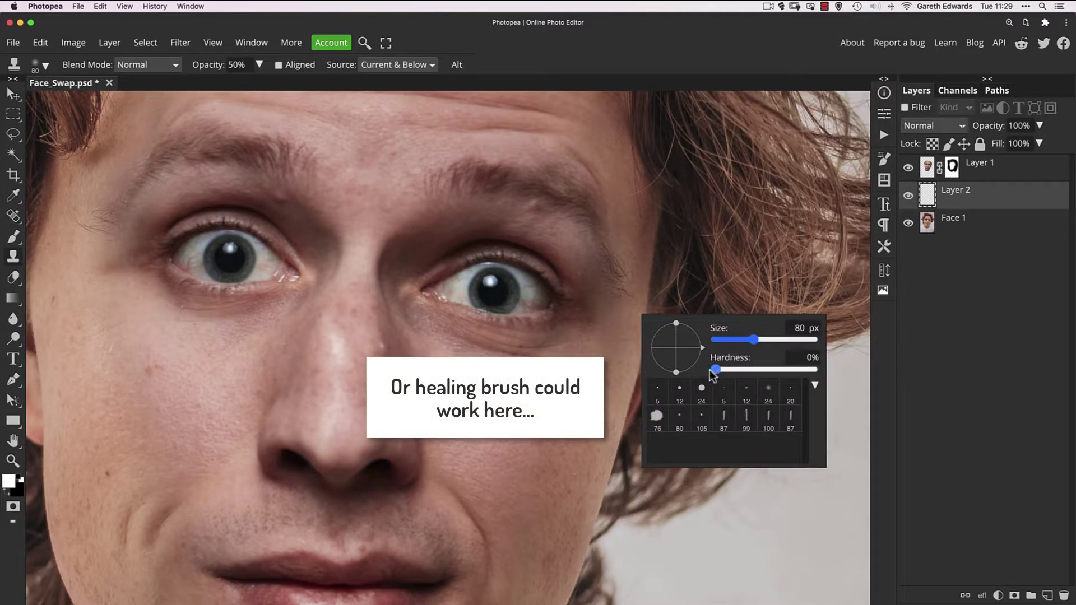
left_click(899, 363)
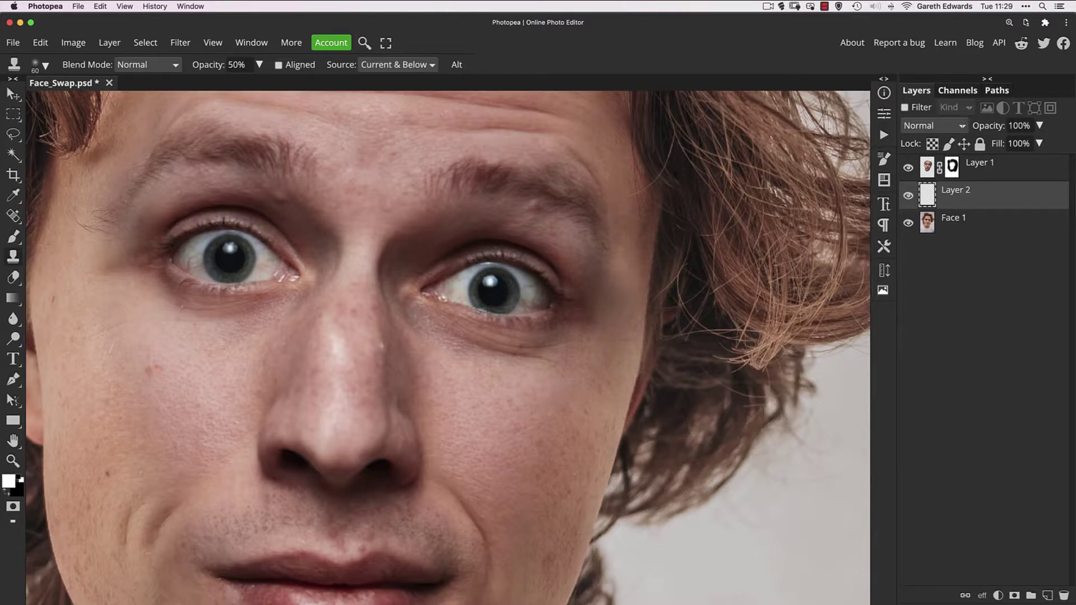
Zoom around the face and make Layer 1 the active layer.
scroll(504, 297, "left", 5)
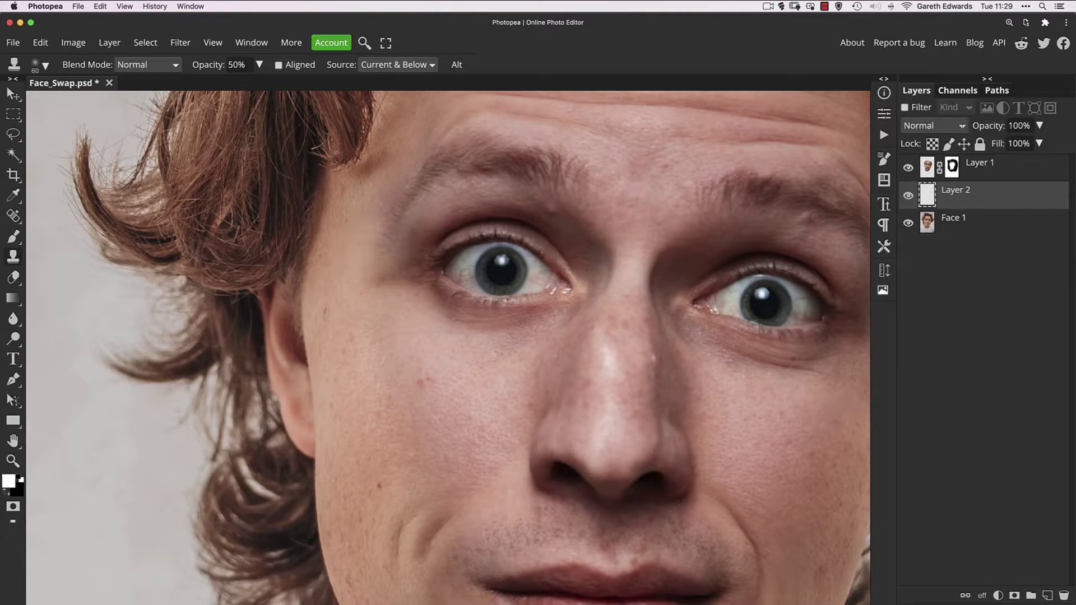
key("z")
scroll(640, 259, "down", 5)
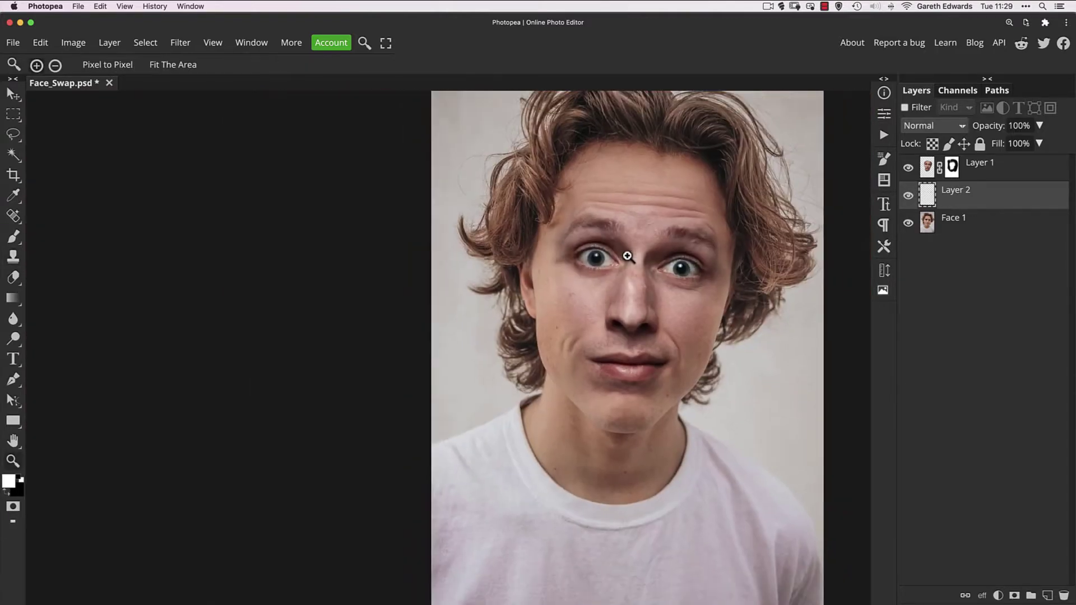
scroll(626, 250, "right", 3)
scroll(557, 249, "up", 3)
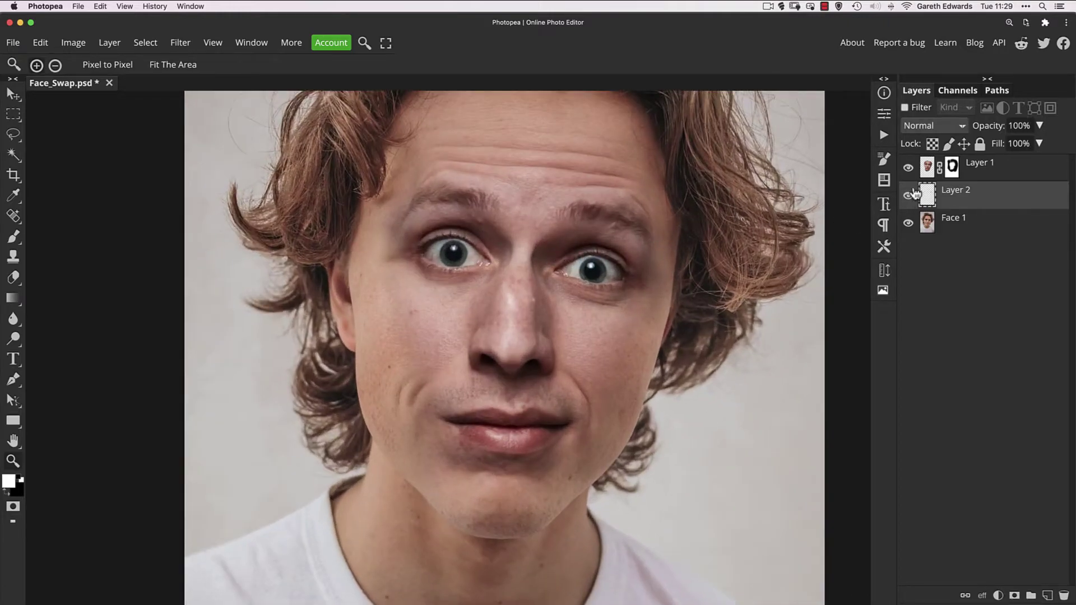
left_click(924, 173)
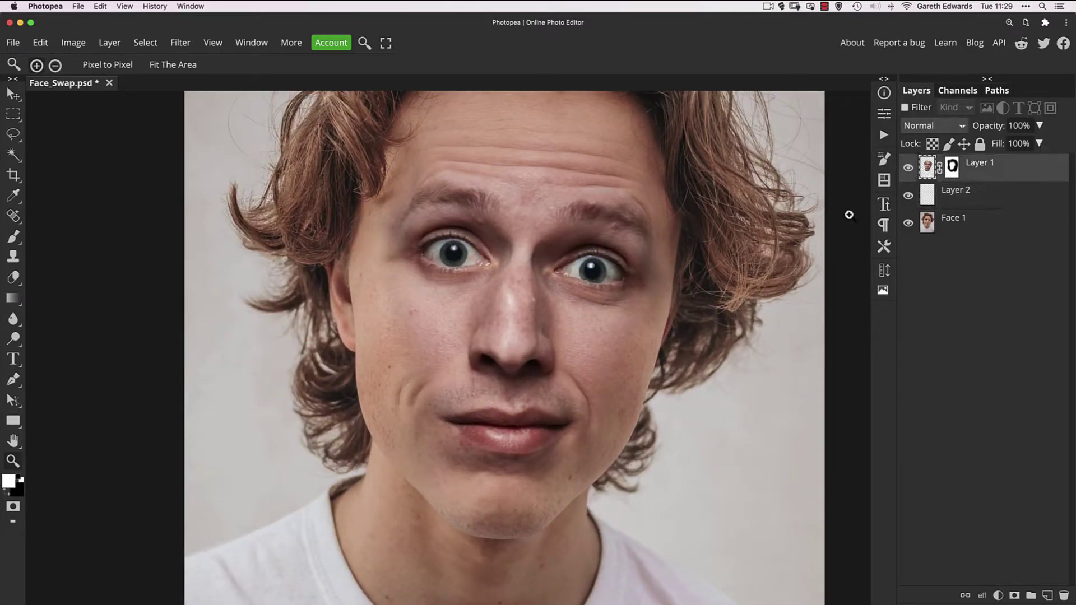
scroll(571, 353, "down", 1)
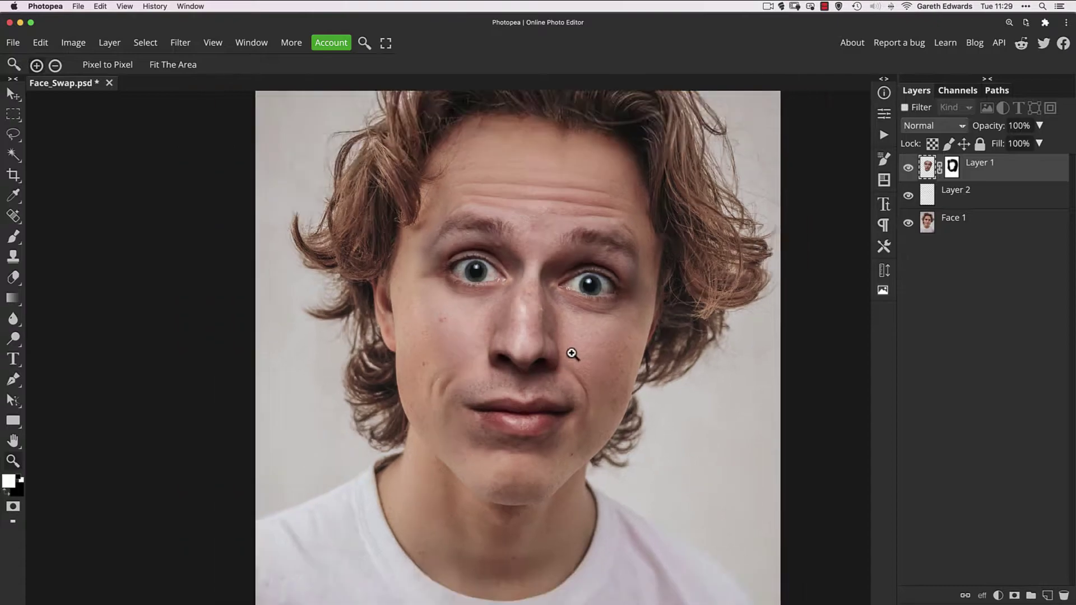
scroll(571, 353, "down", 1)
scroll(486, 350, "up", 1)
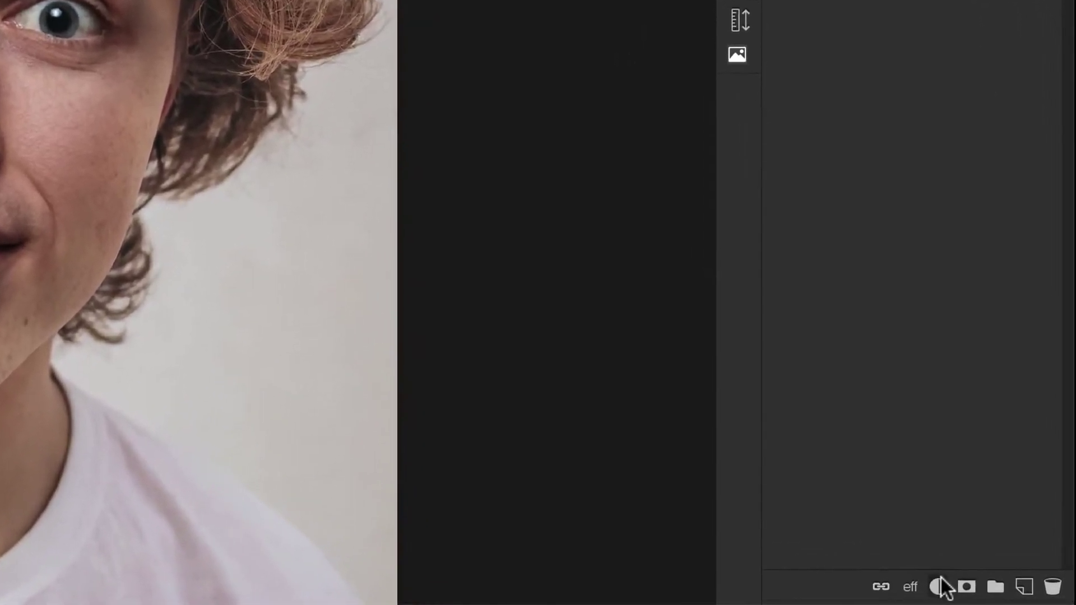
Add a Hue/Saturation adjustment layer clipped to the pasted face on Layer 1.
left_click(997, 594)
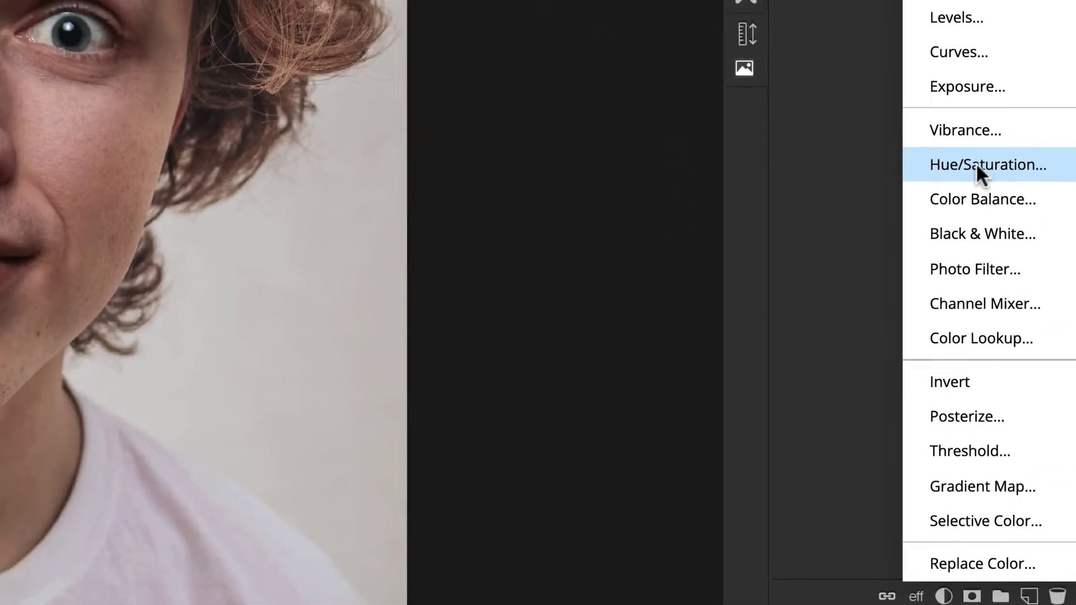
left_click(976, 164)
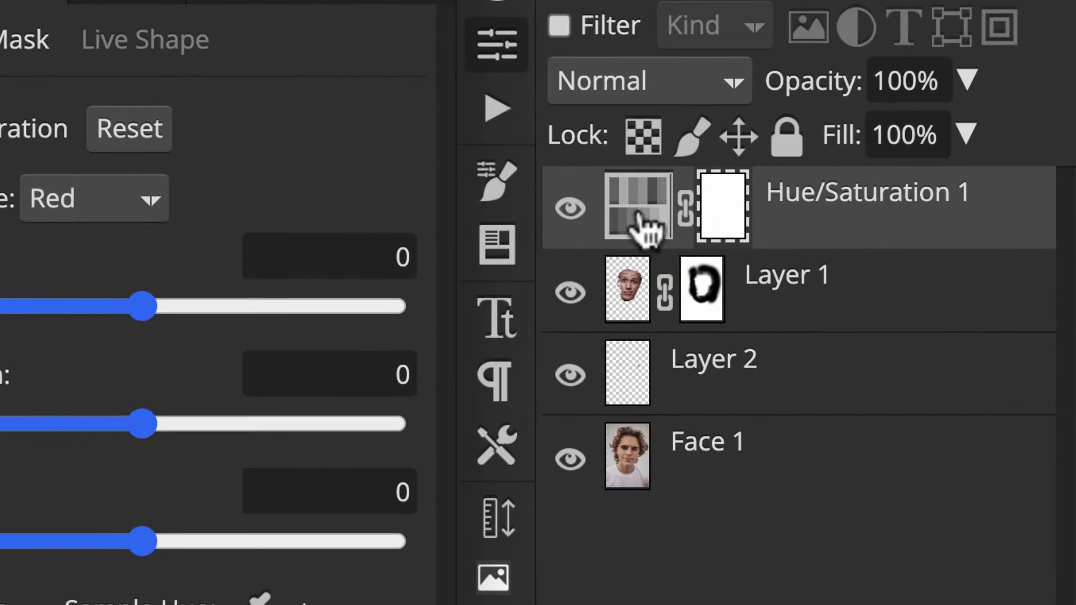
key("ctrl+alt+g")
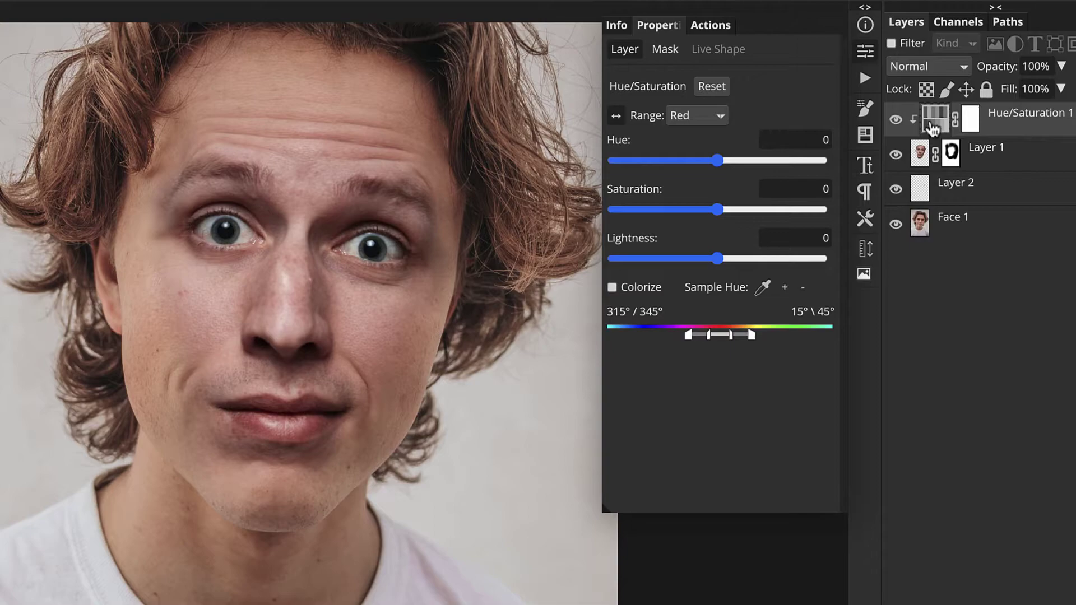
Shift the reds to Hue 6 and Saturation 16.
left_click(718, 161)
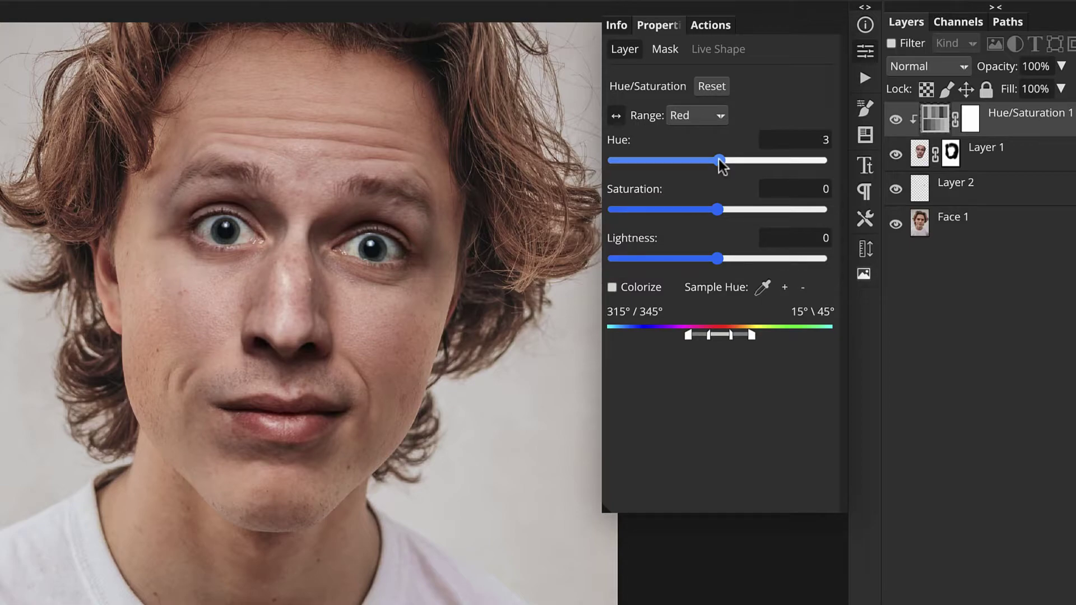
mouse_move(719, 159)
left_mouse_down()
mouse_move(705, 160)
mouse_move(721, 157)
left_mouse_up()
left_click_drag(720, 157, 720, 158)
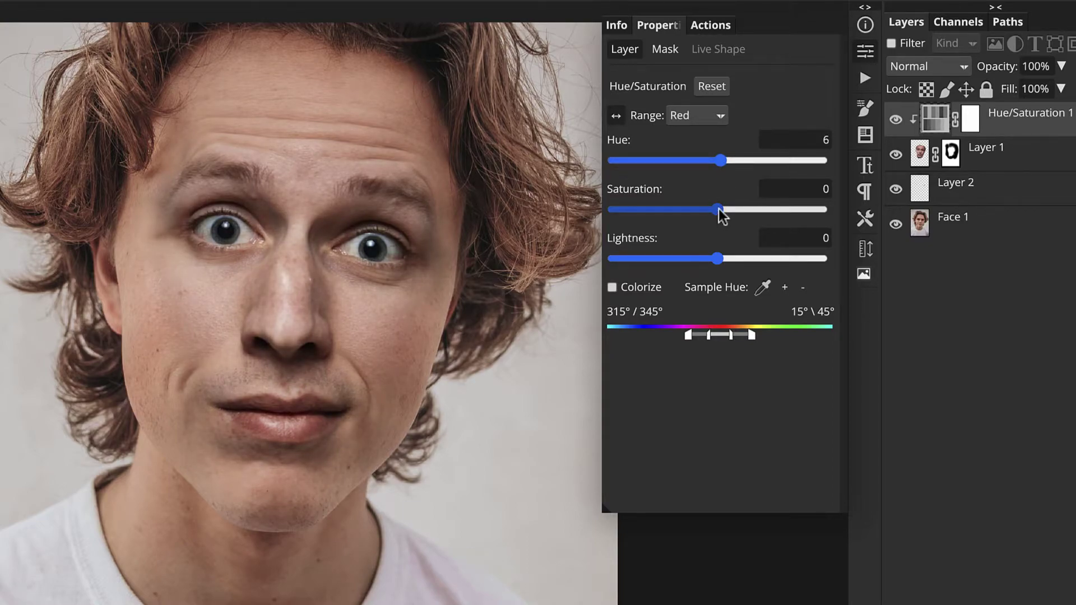
mouse_move(719, 209)
left_mouse_down()
mouse_move(746, 209)
mouse_move(733, 210)
left_mouse_up()
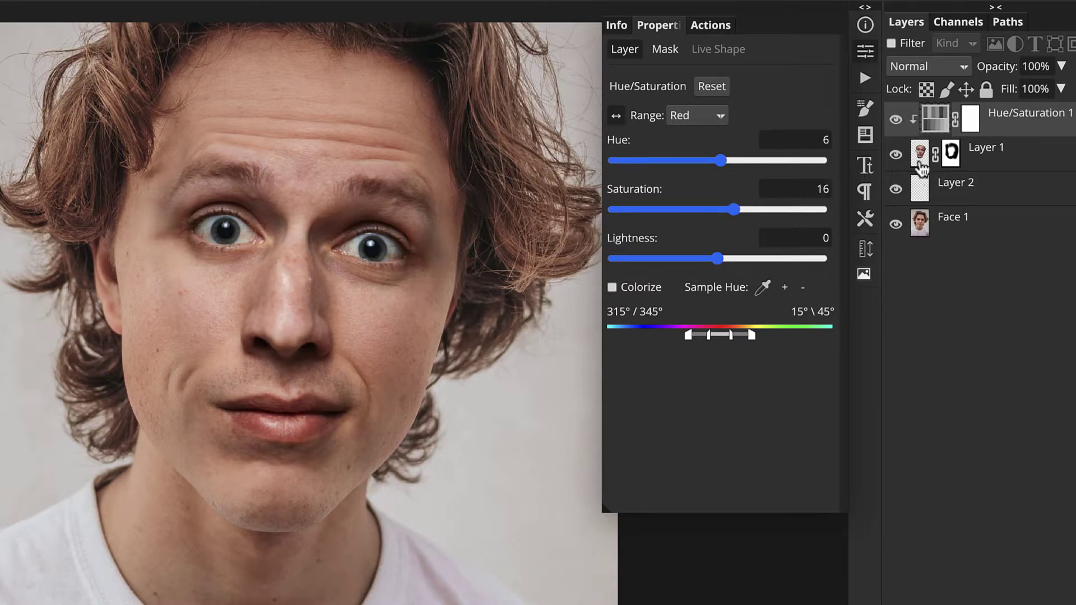
Make Hue/Saturation 1 visible again and select its layer mask.
left_click(896, 121)
left_click(965, 130)
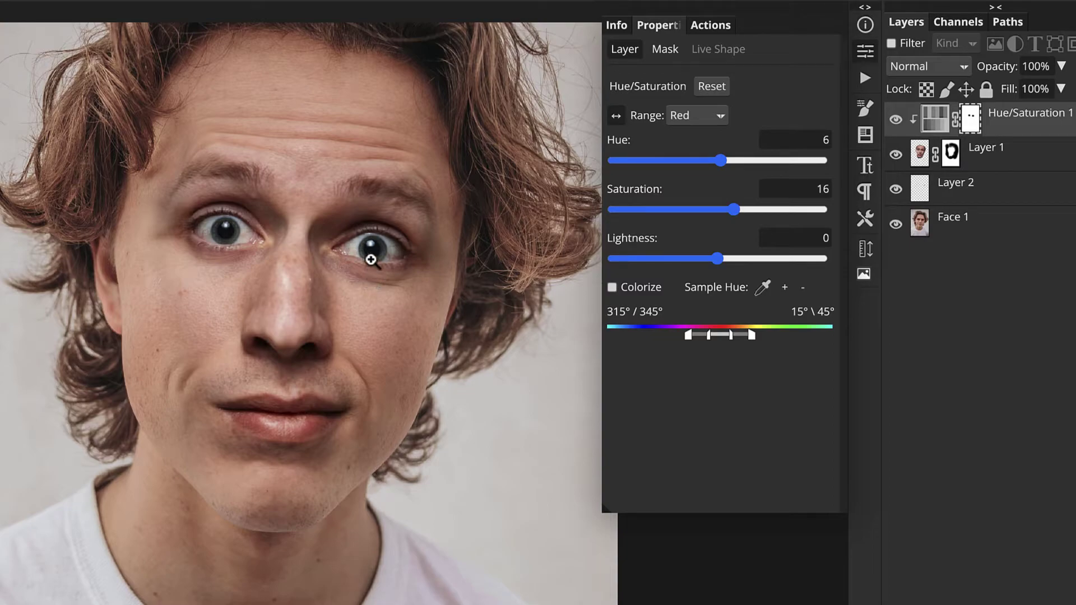
Zoom in to inspect the eye, zoom back out, then select the Face 1 background layer.
left_click(480, 232)
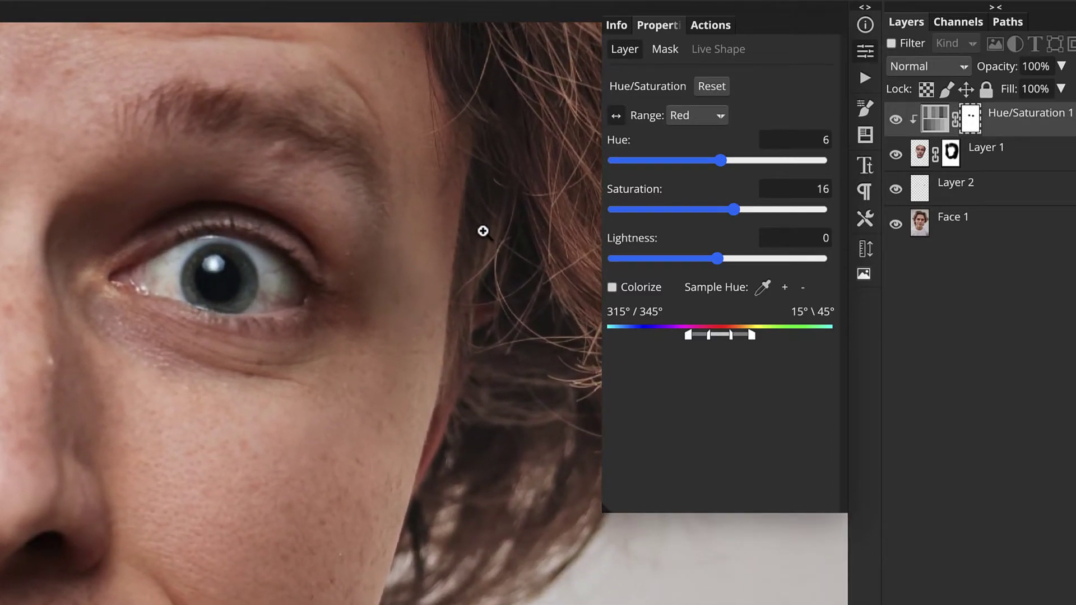
left_click(478, 233, "alt")
left_click(473, 235, "alt")
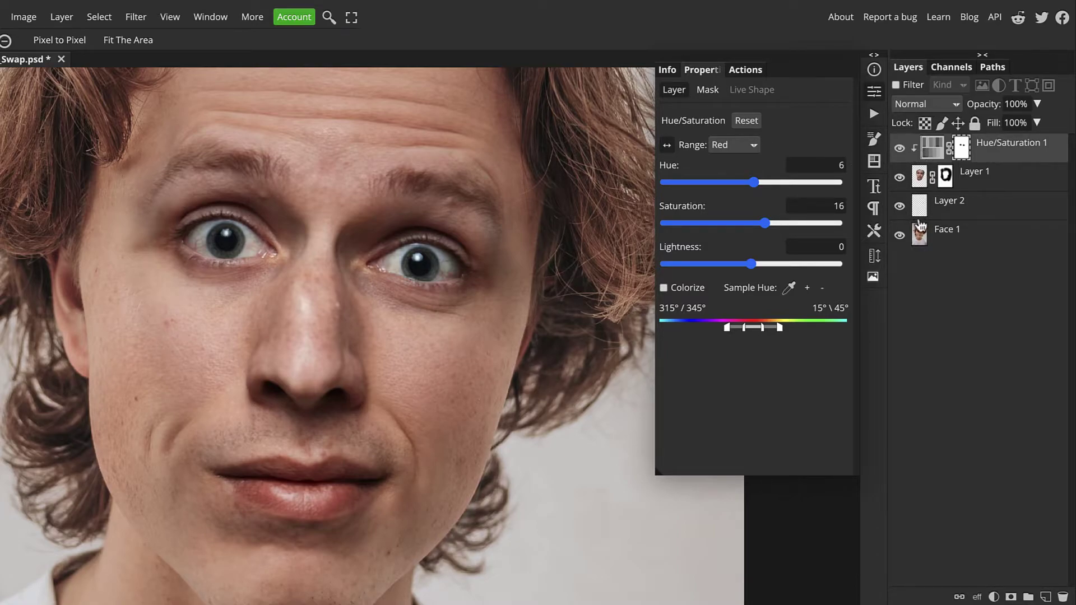
left_click(920, 235)
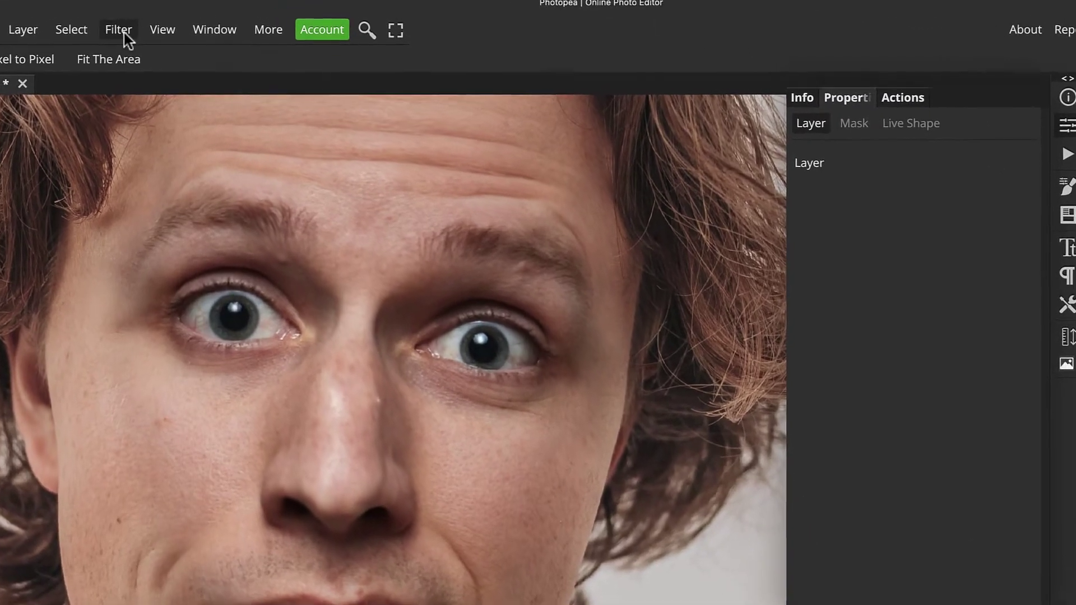
Apply a Gaussian Blur with a 1 px radius to the Face 1 background photo.
left_click(135, 17)
mouse_move(166, 156)
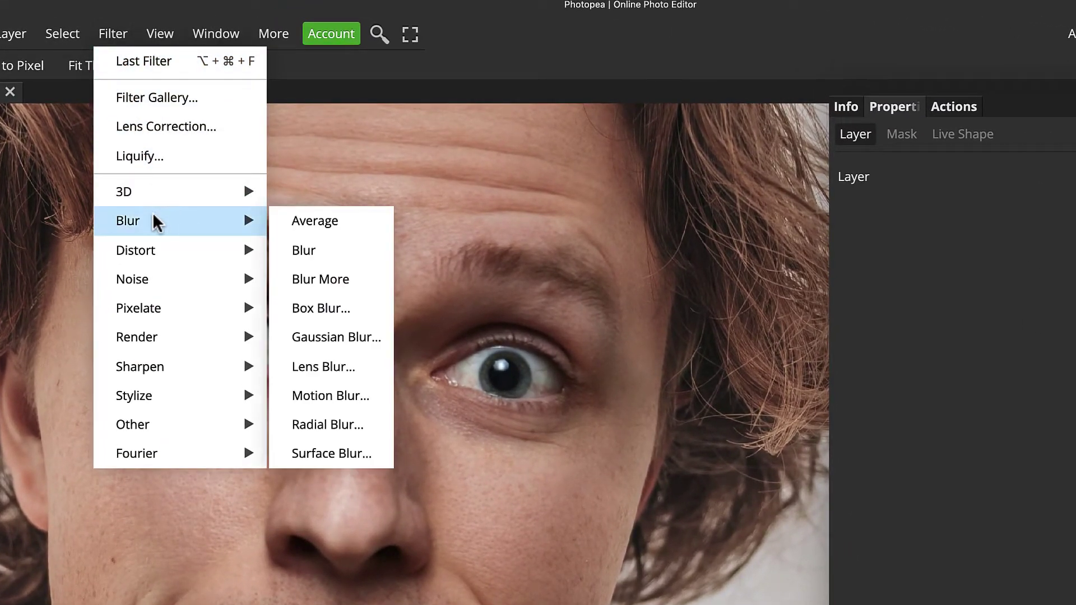
left_click(331, 339)
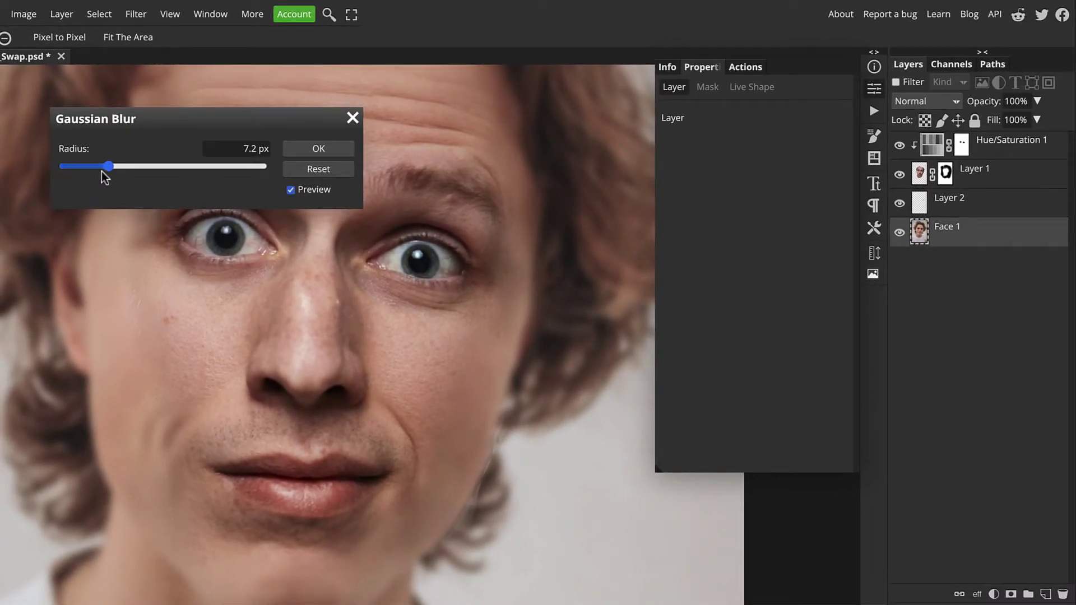
left_click_drag(104, 167, 64, 170)
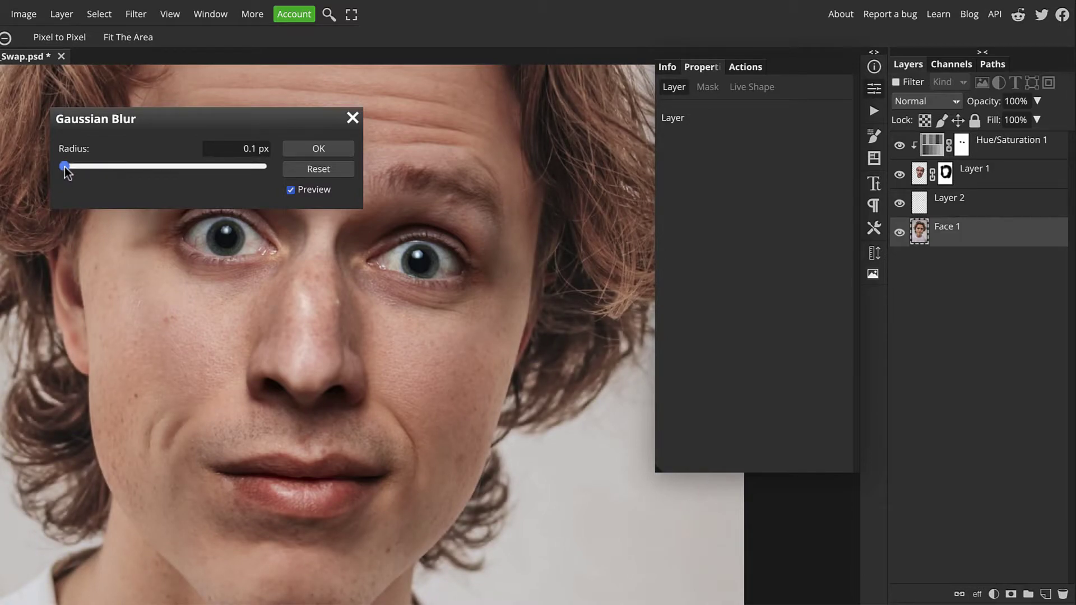
left_click_drag(203, 148, 262, 146)
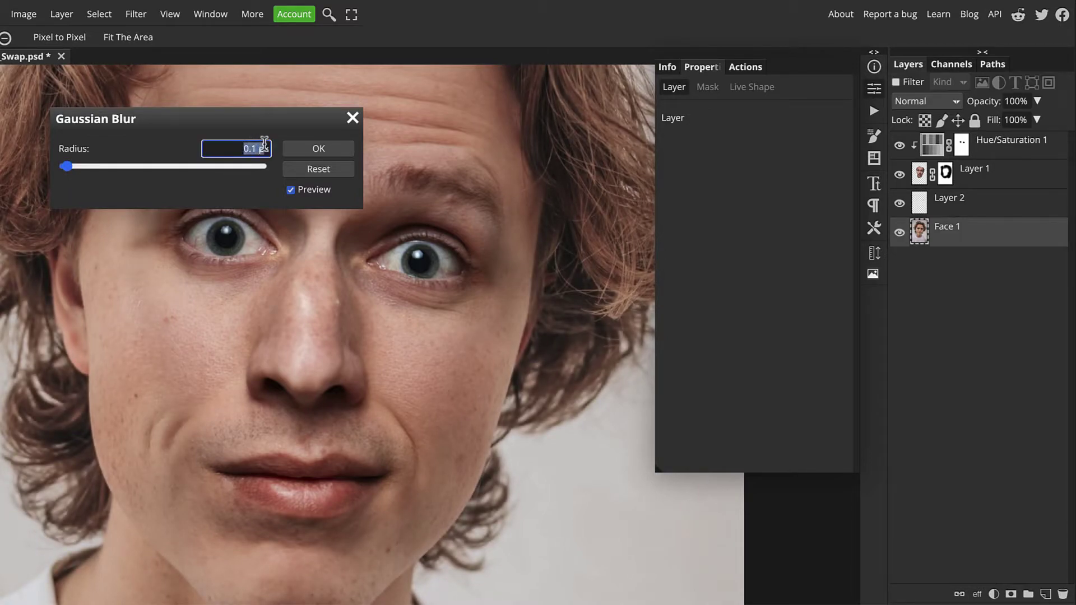
key("BackSpace")
key("Return")
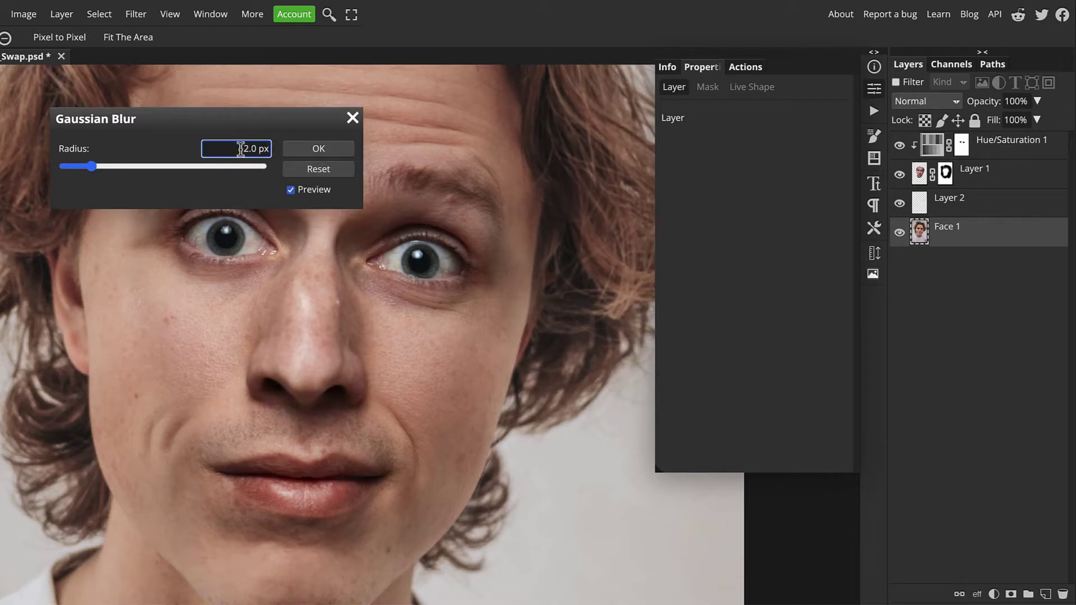
left_click_drag(241, 148, 275, 150)
type("1")
key("Return")
left_click(320, 149)
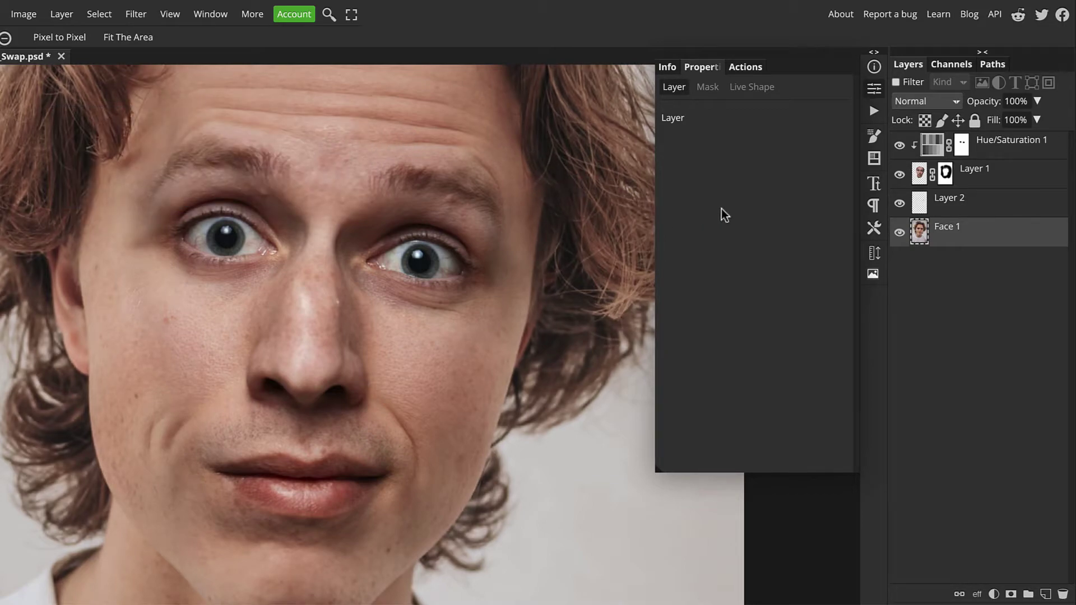
Select Layer 1 and start an Unsharp Mask with the radius set to 1 px.
left_click(918, 176)
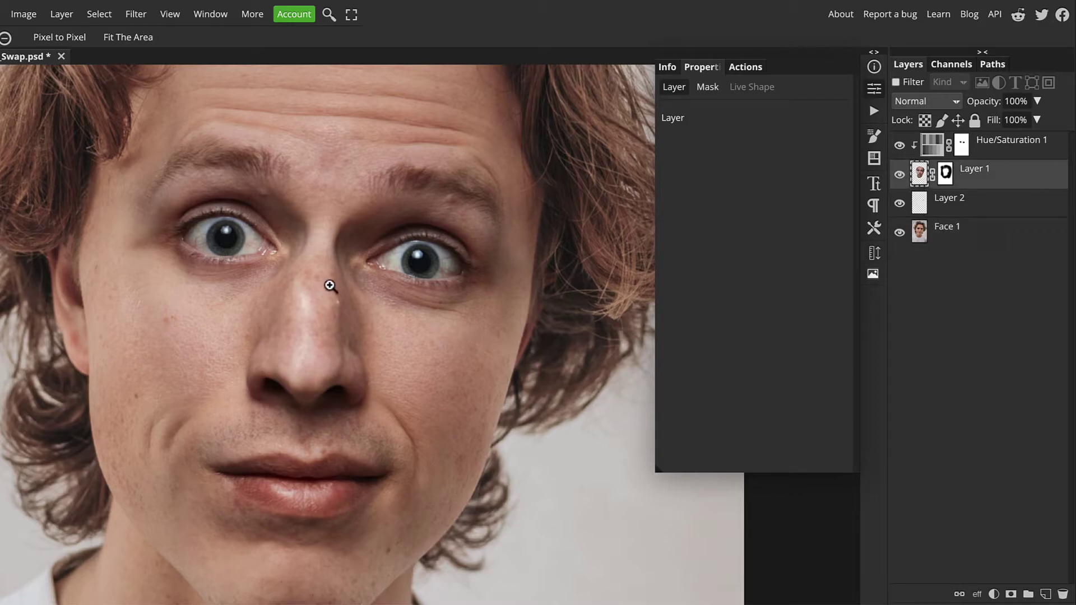
left_click(144, 19)
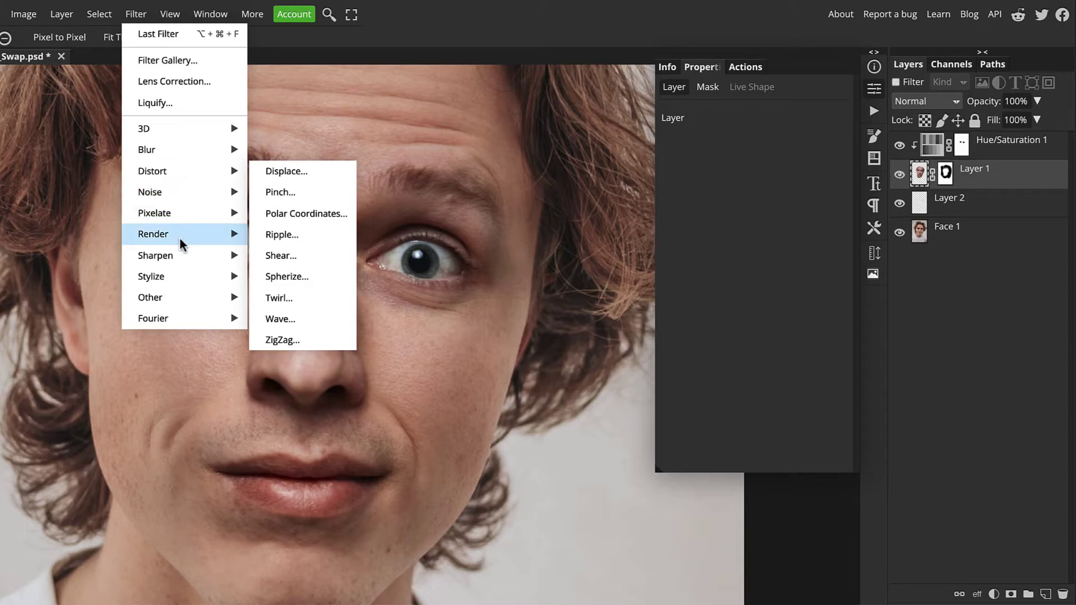
mouse_move(175, 255)
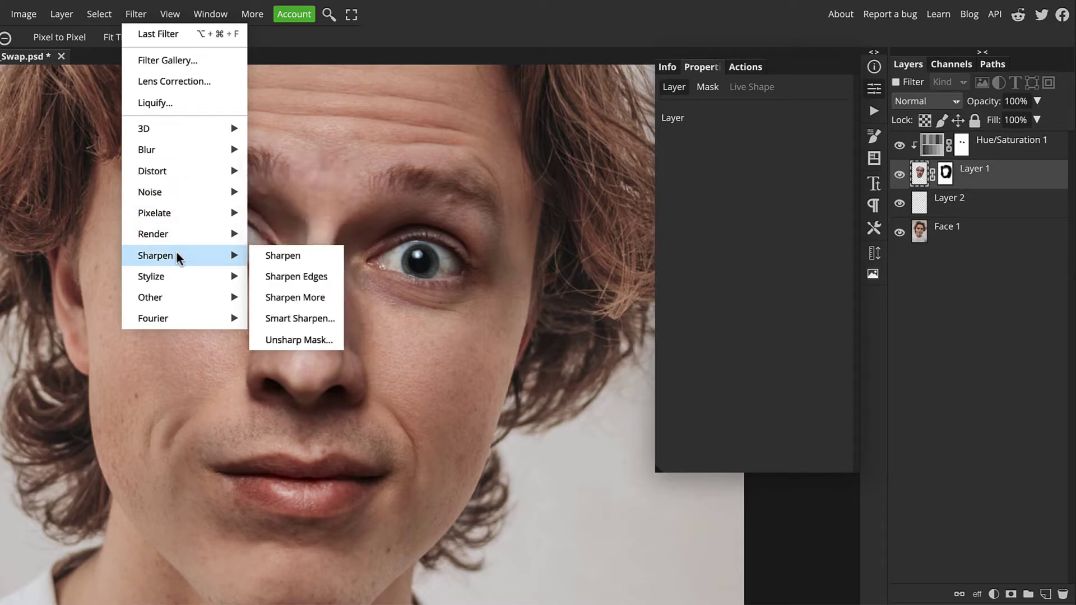
left_click(310, 340)
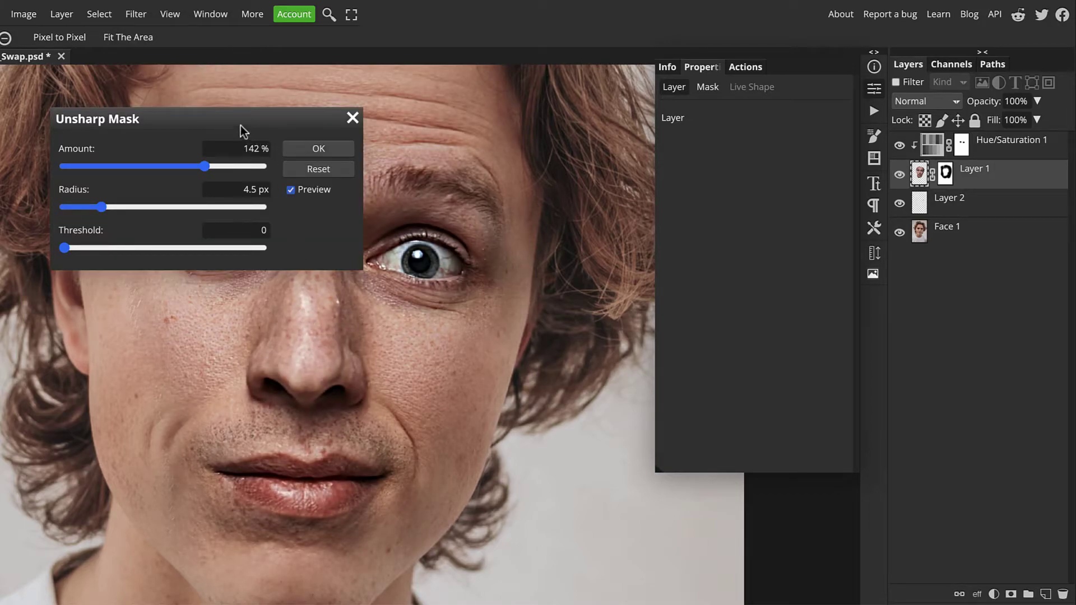
left_click_drag(241, 131, 583, 157)
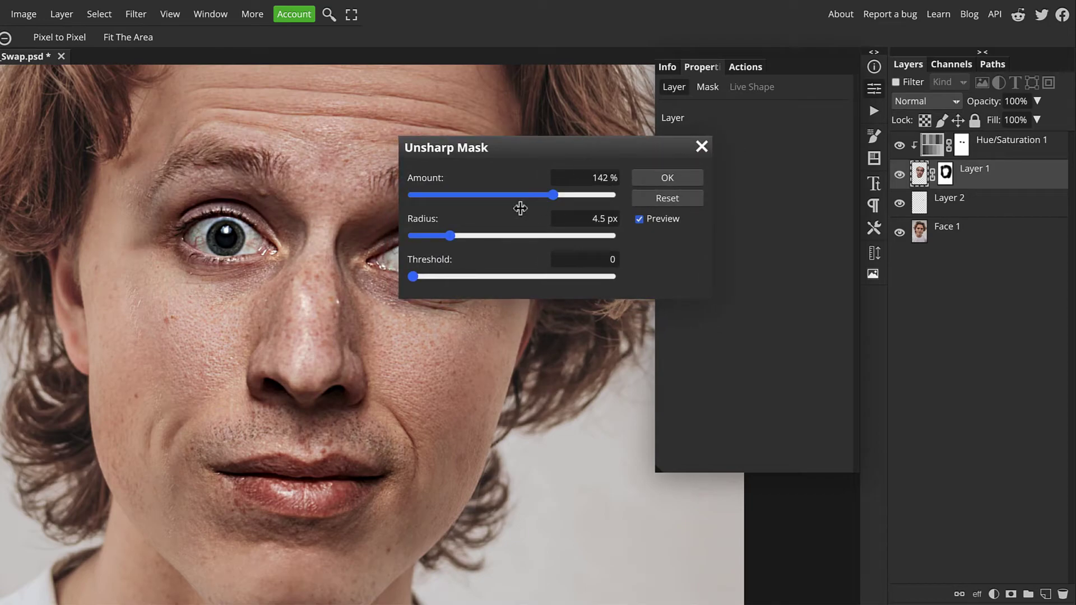
left_click(417, 236)
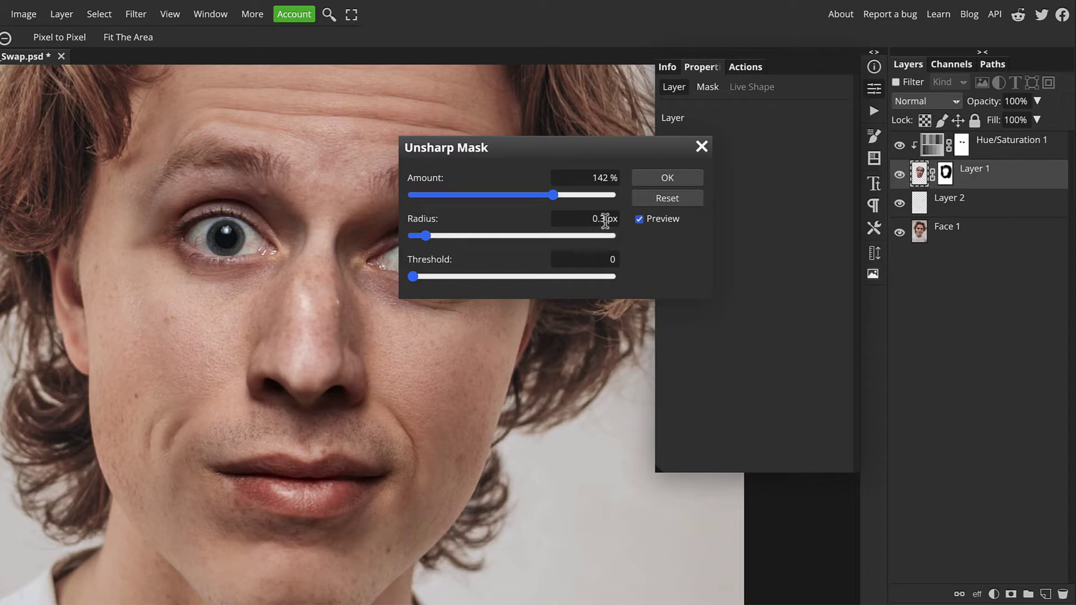
left_click(594, 219)
type("1")
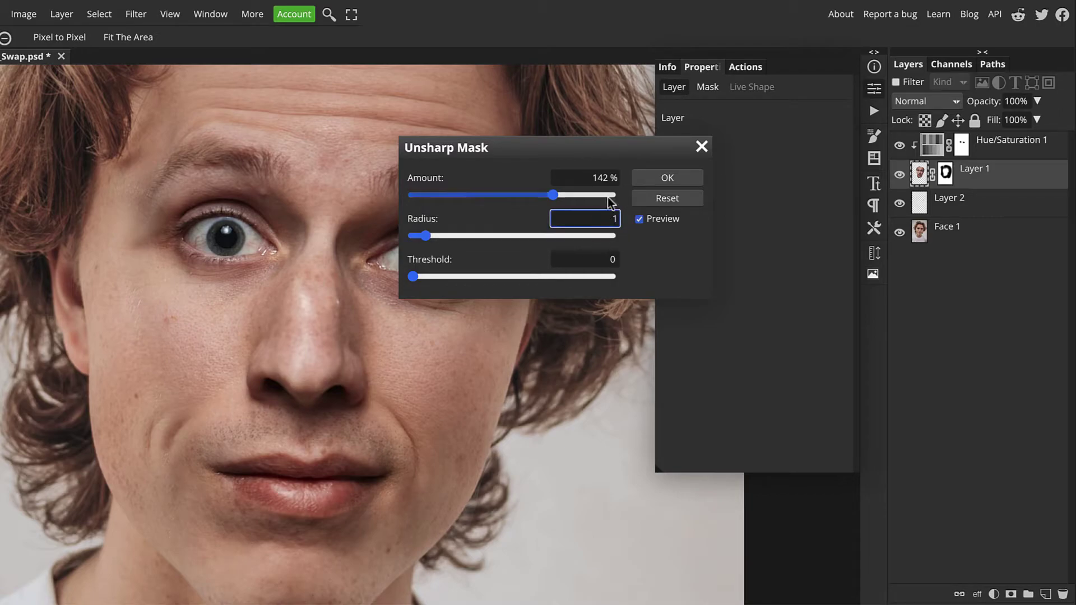
left_click_drag(607, 154, 635, 133)
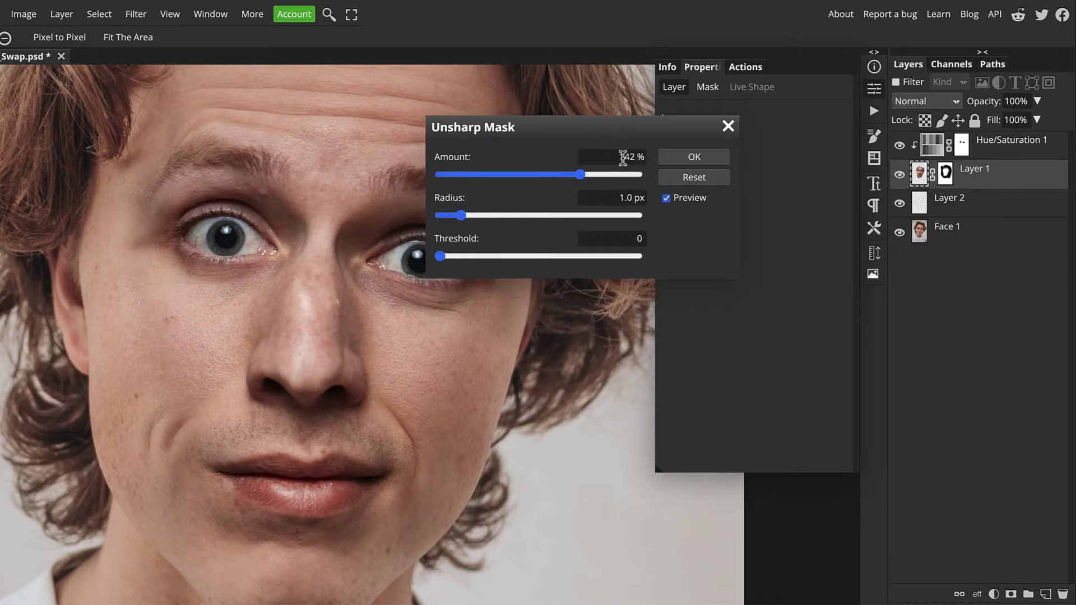
Set the Unsharp Mask amount to 93% and apply it to Layer 1.
left_click(624, 157)
left_click_drag(580, 178, 527, 175)
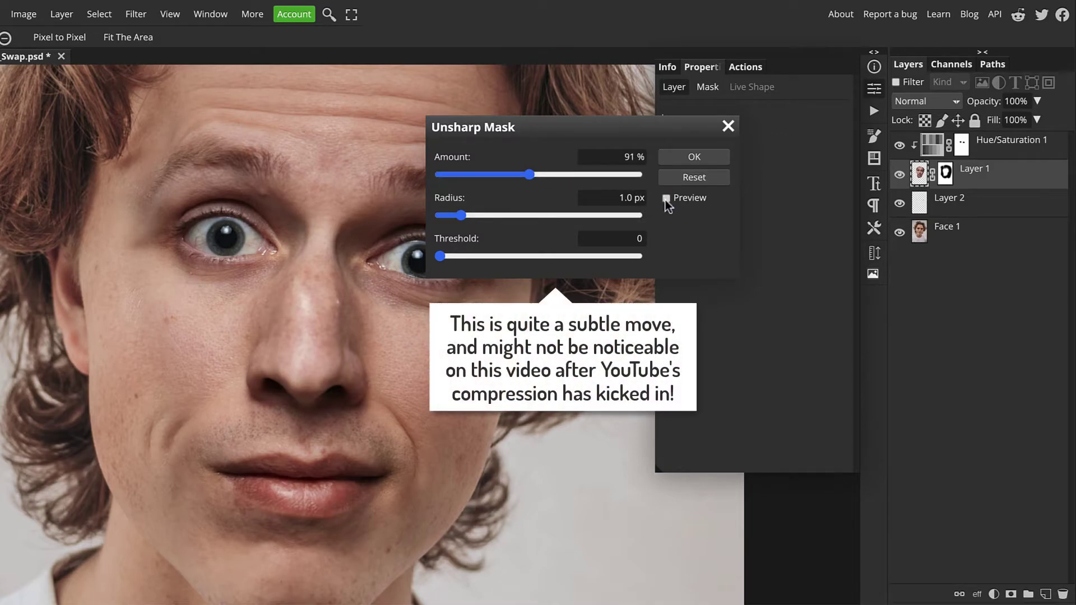
left_click(532, 175)
left_click(666, 199)
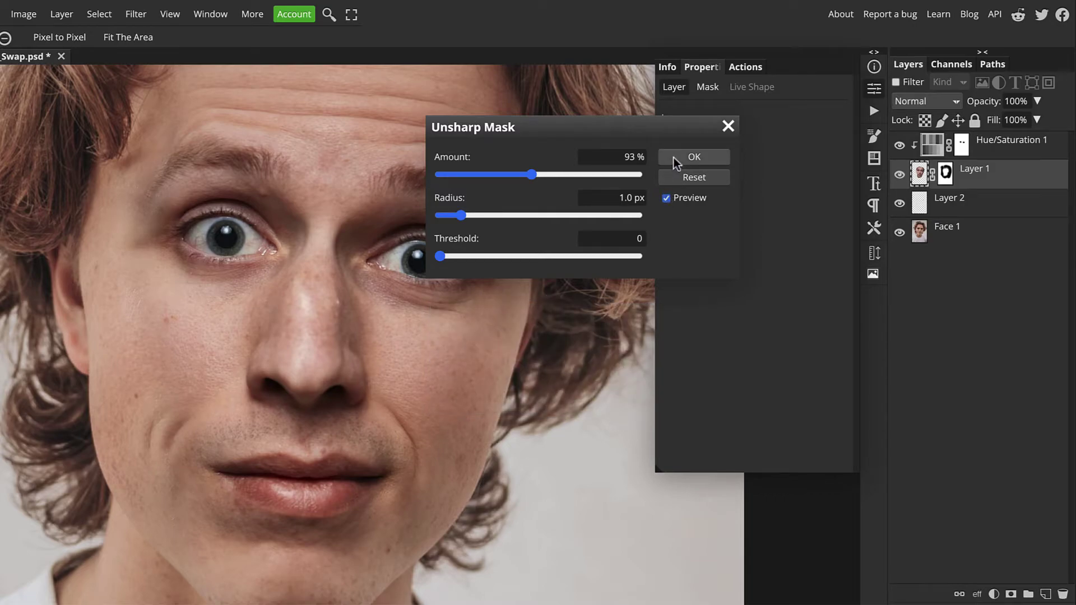
left_click(674, 157)
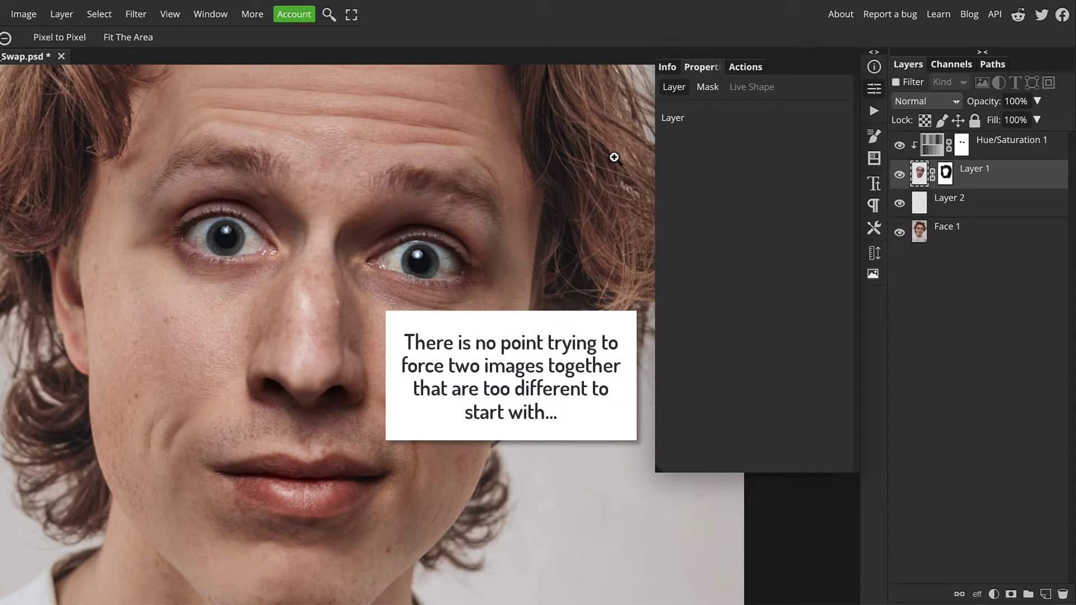
key("ctrl+0")
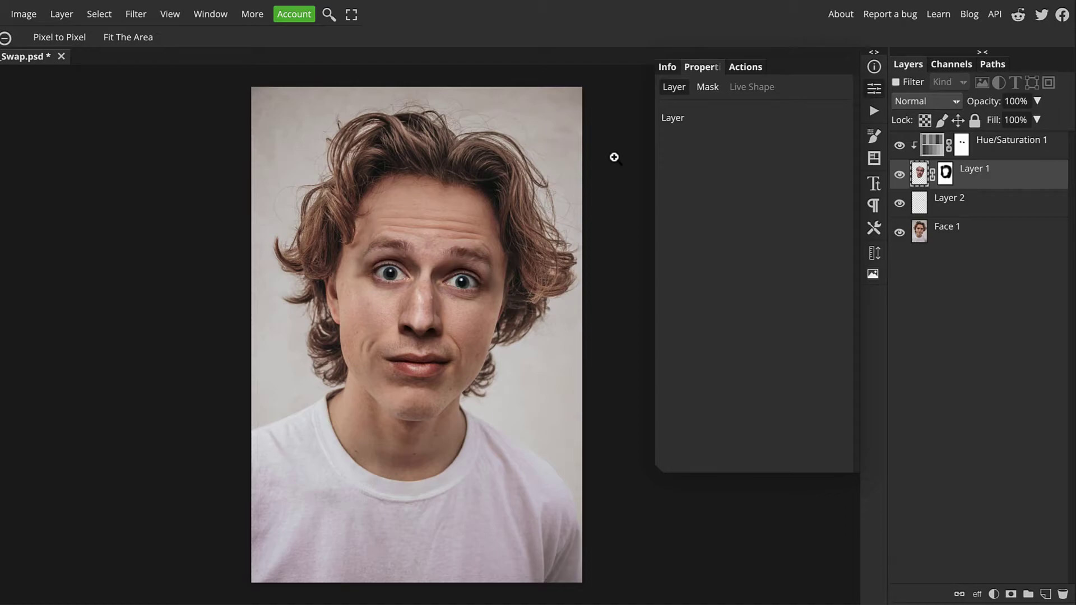
key("ctrl+plus")
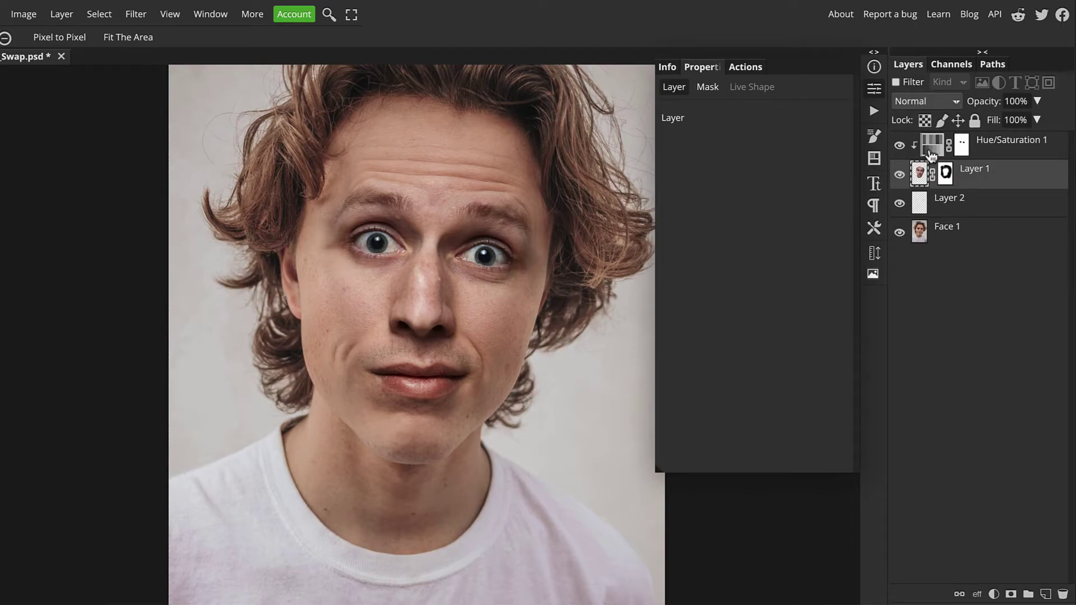
Add a Levels adjustment layer clipped onto the face layers.
left_click(929, 156)
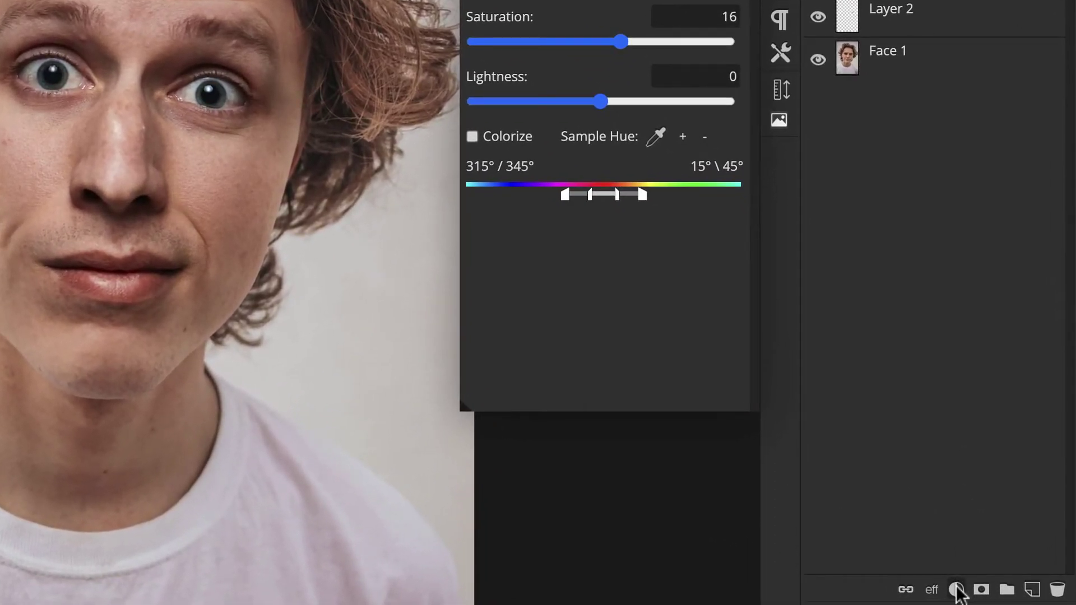
left_click(956, 588)
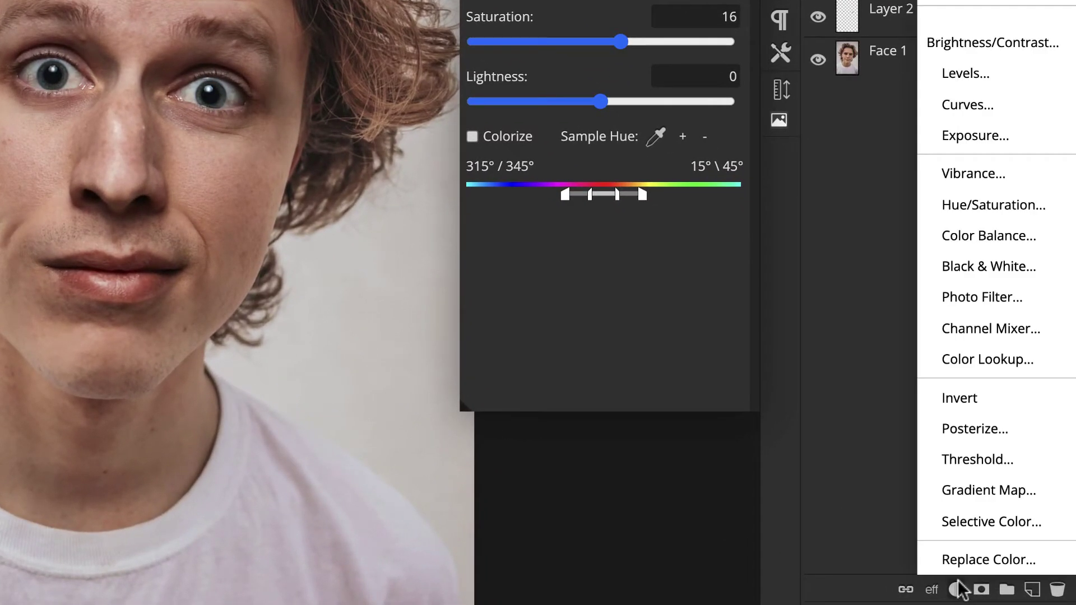
left_click(988, 80)
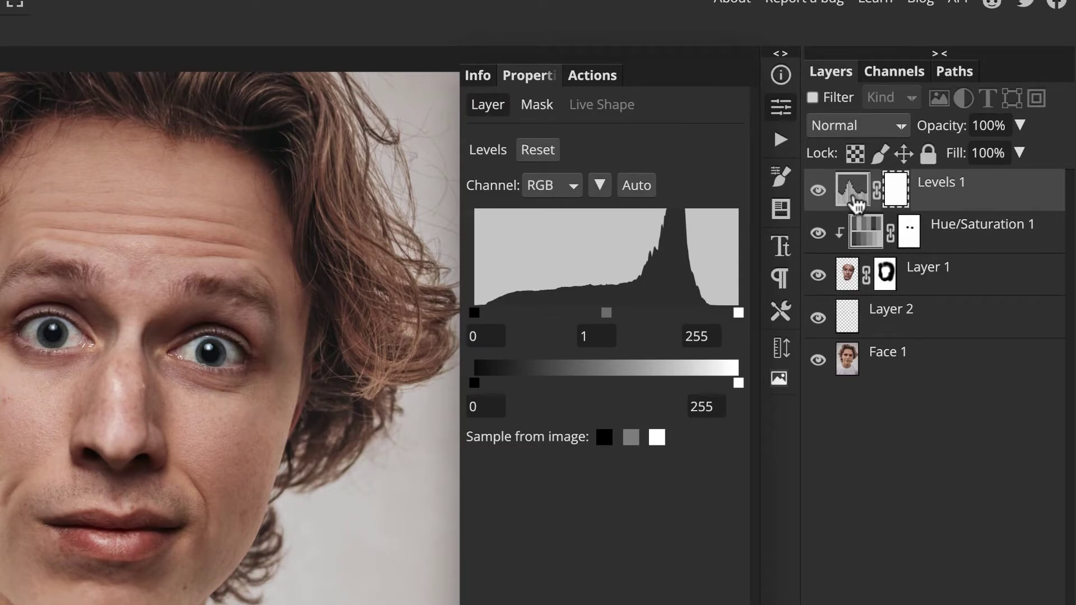
left_click(856, 208, "alt")
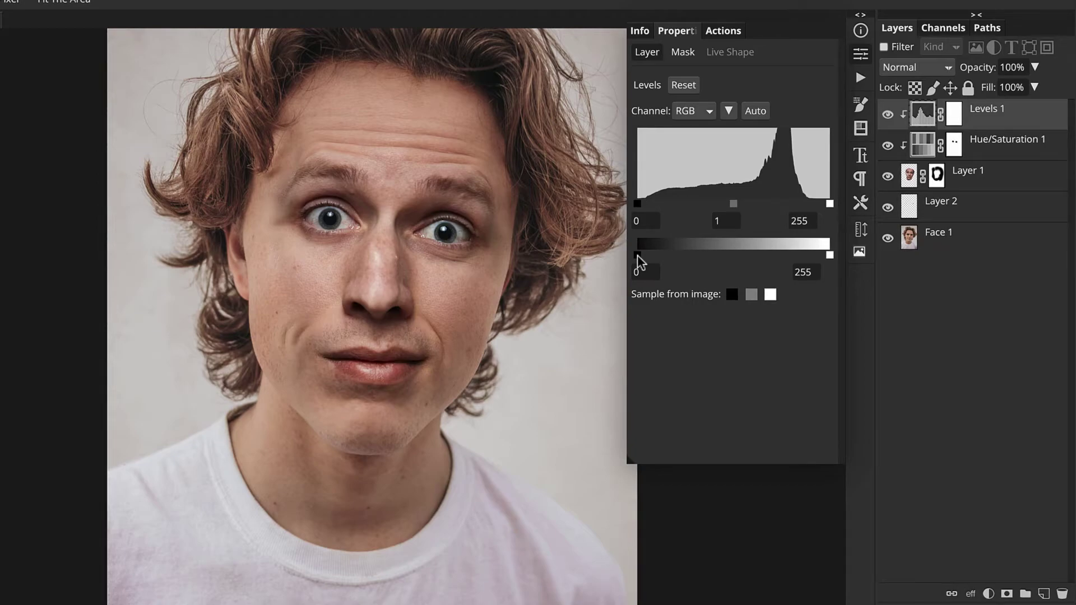
Raise the Levels 1 output black level to about 5 to lift the shadows.
left_click_drag(637, 256, 642, 256)
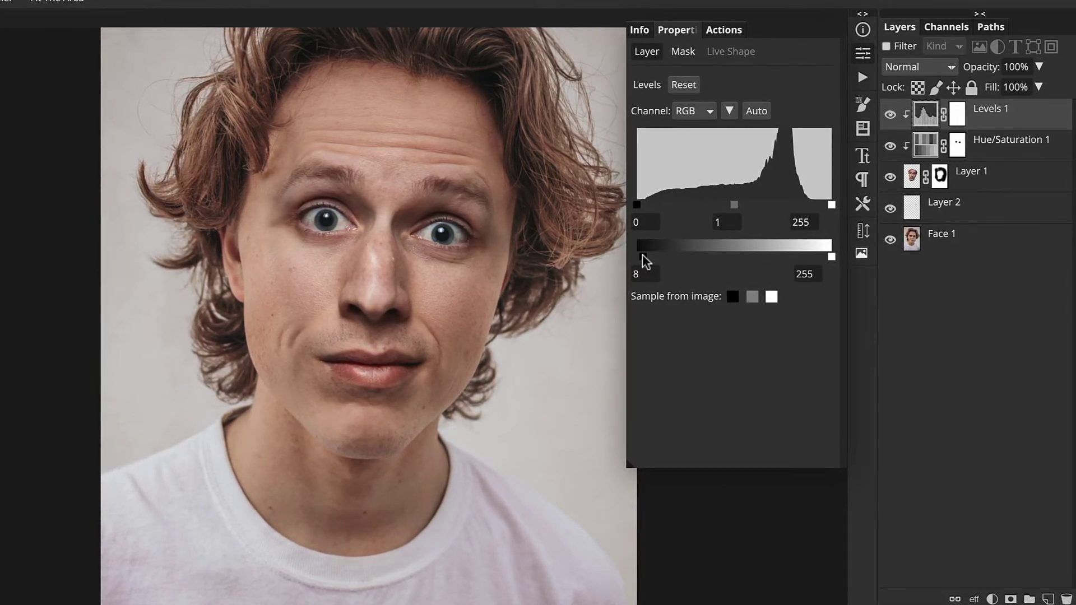
left_click_drag(642, 256, 641, 257)
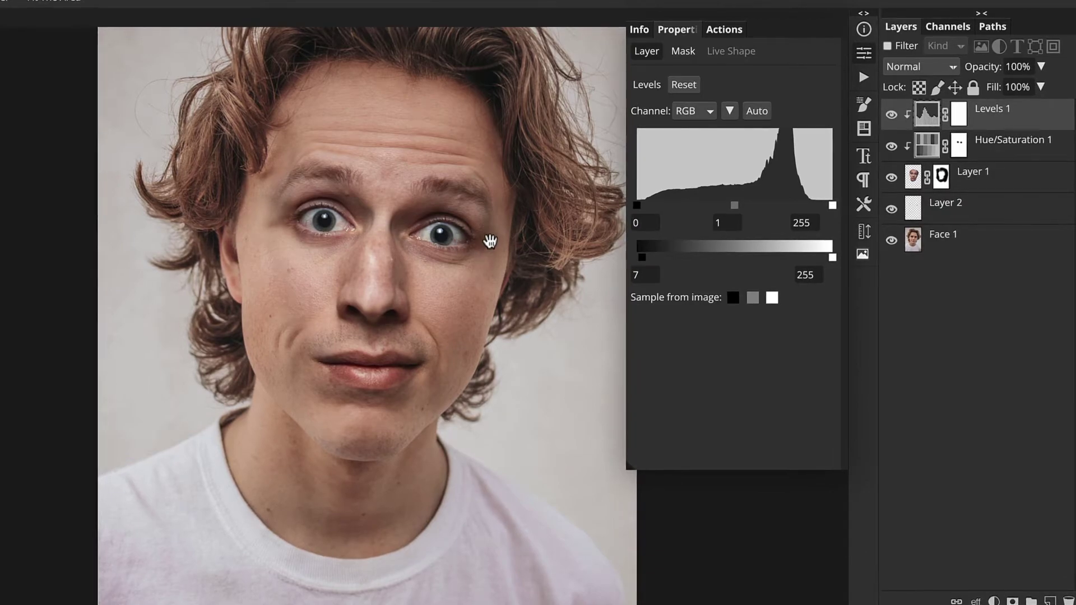
left_click_drag(489, 241, 480, 288)
key("z")
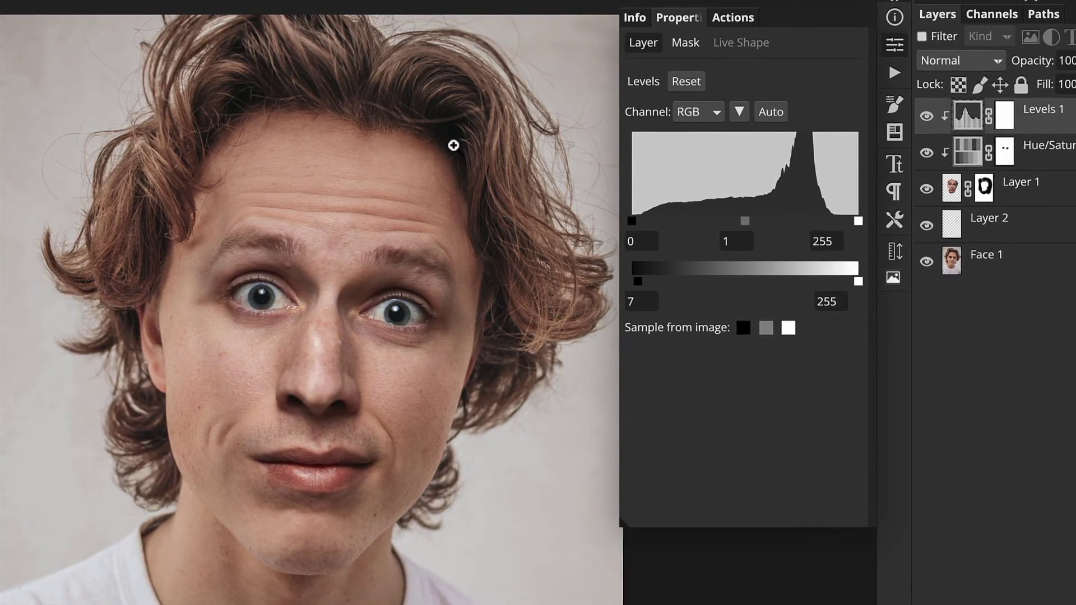
left_click_drag(638, 282, 621, 283)
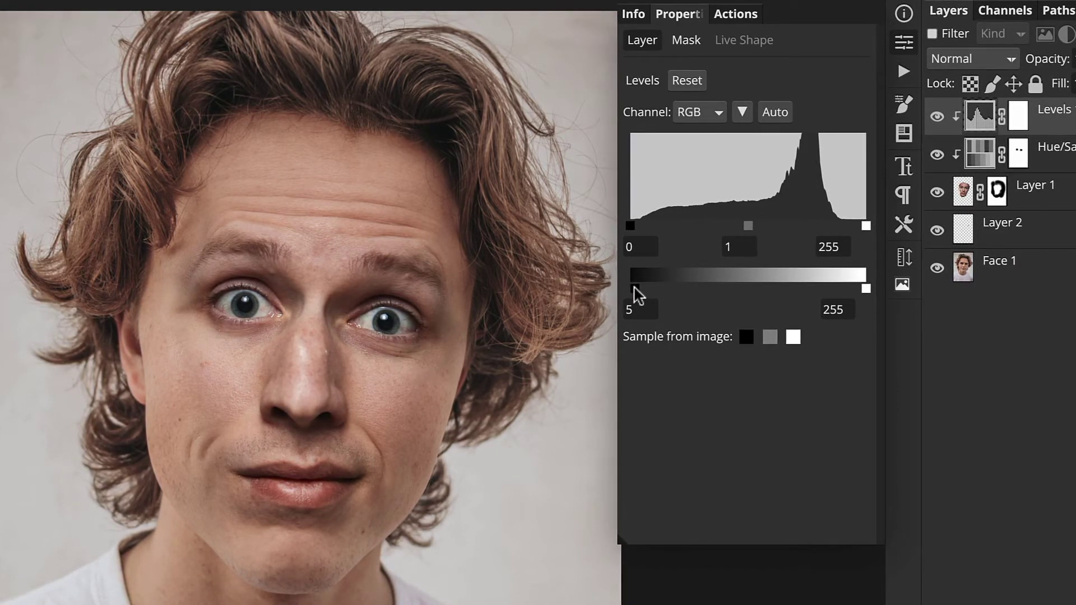
left_click_drag(635, 288, 632, 286)
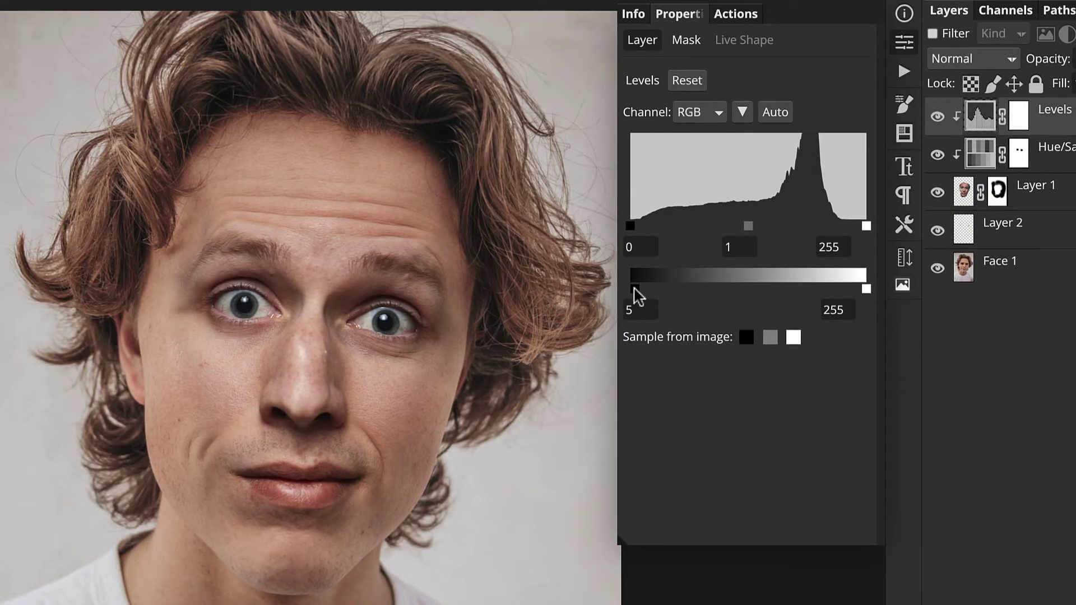
Lower the Levels 1 output white to about 240, with output black at 6.
left_click(866, 289)
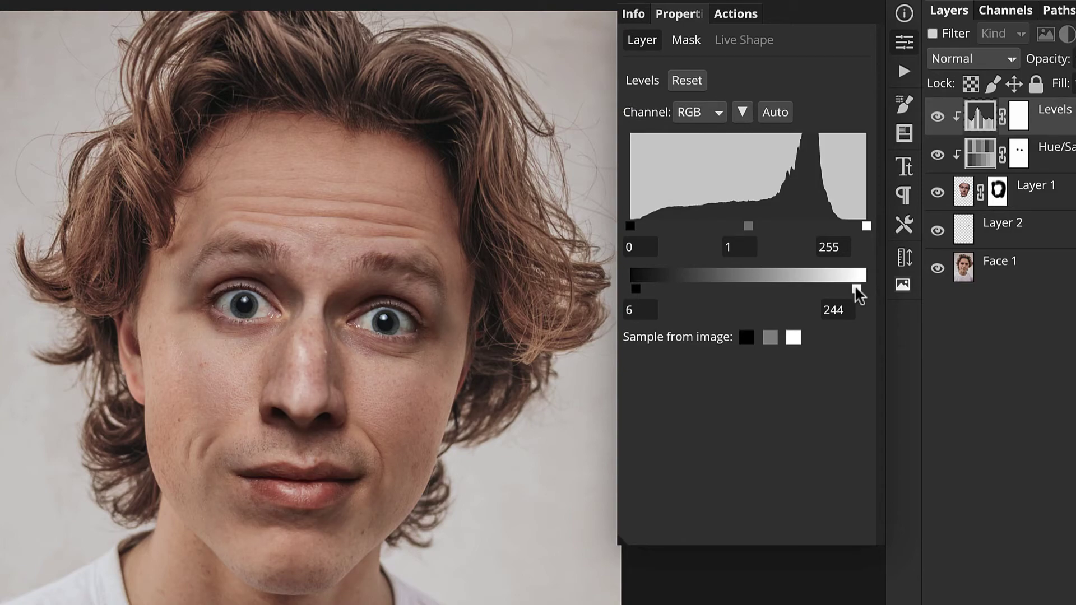
left_click_drag(857, 287, 854, 286)
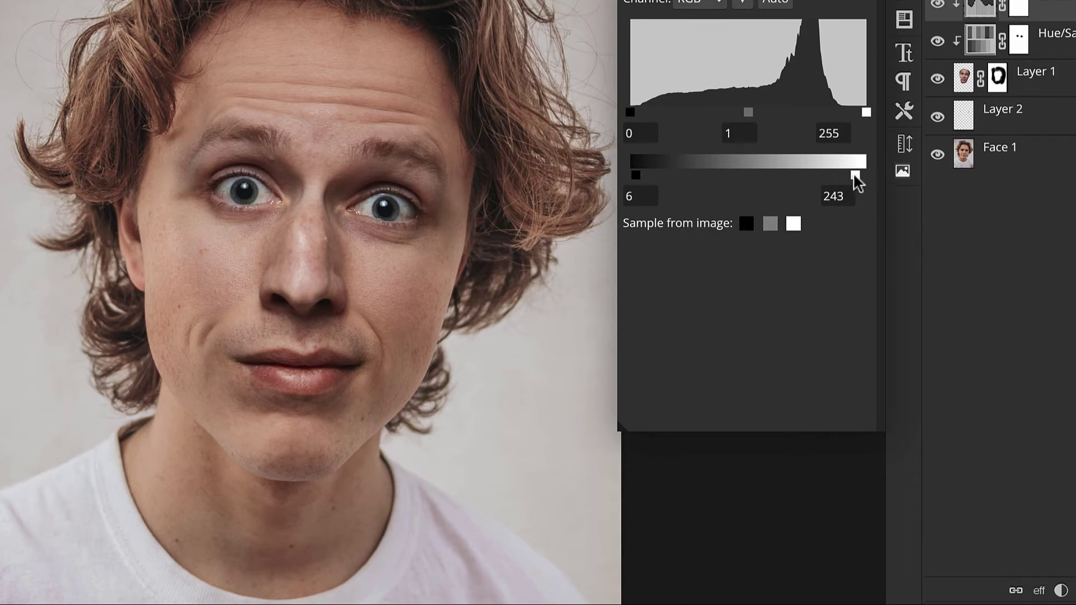
left_click_drag(854, 174, 865, 172)
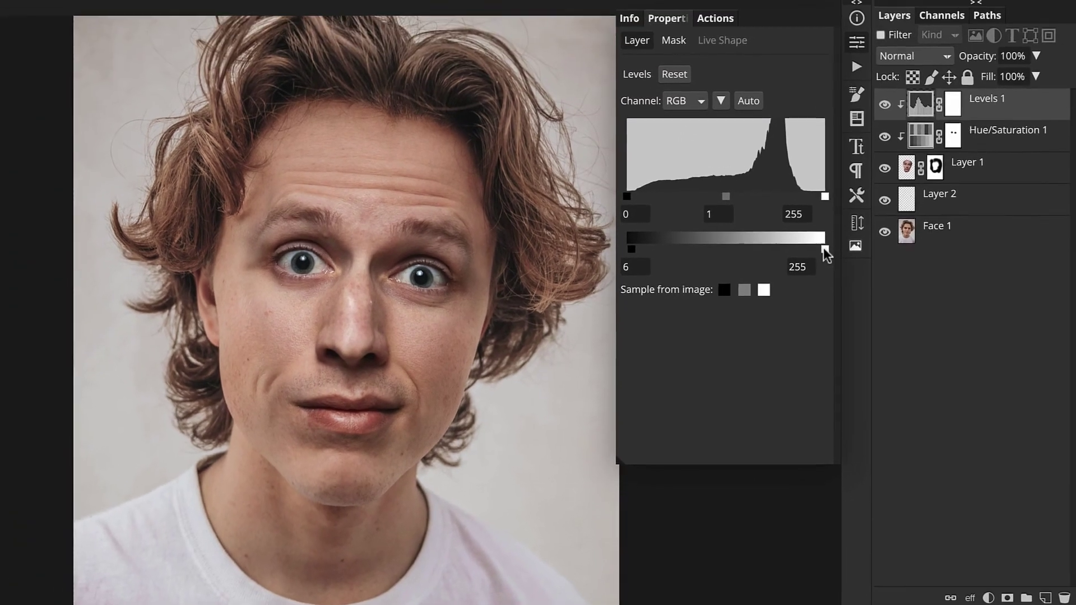
left_click_drag(865, 176, 863, 176)
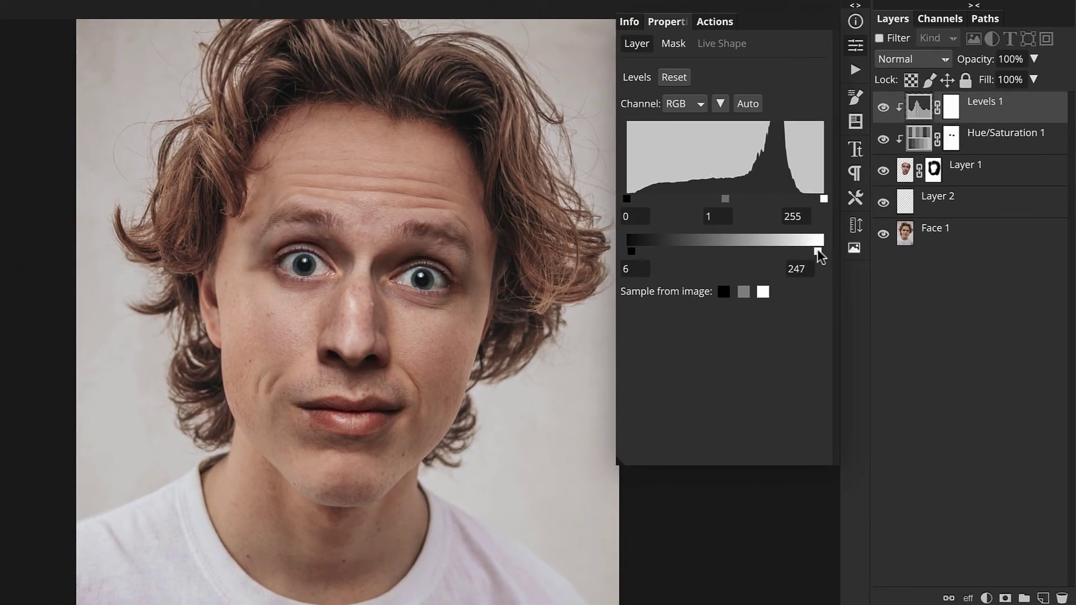
left_click_drag(808, 250, 805, 252)
Toggle Levels 1 on and off repeatedly to compare the face before and after.
left_click(883, 109)
left_click(884, 111)
left_click(883, 111)
left_click(884, 111)
left_click(883, 112)
left_click(882, 111)
left_click(883, 111)
left_click(883, 111)
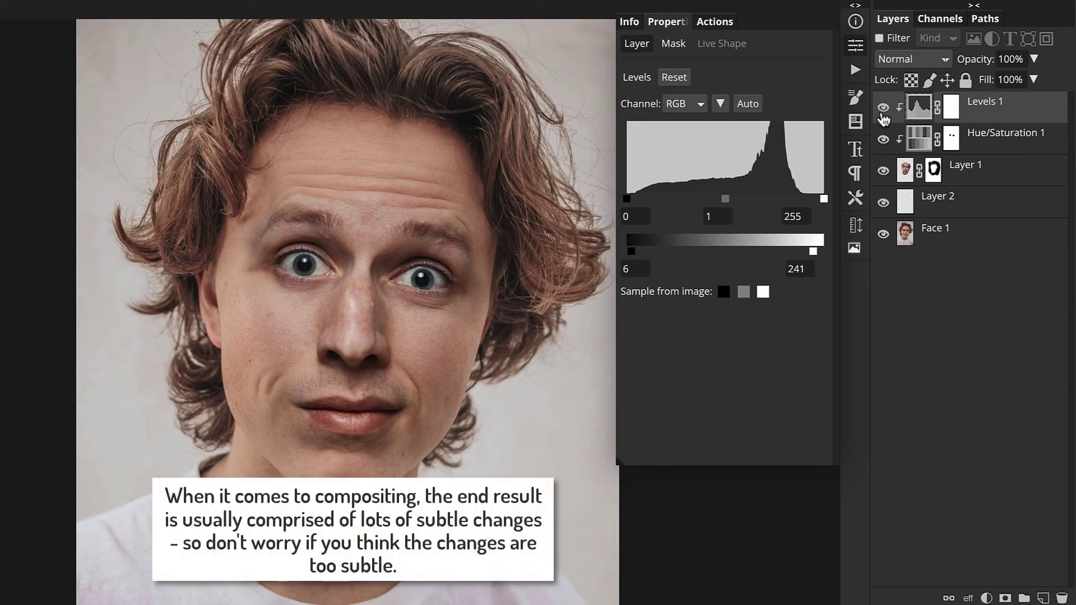
left_click(883, 112)
left_click(882, 112)
left_click(883, 112)
left_click(883, 112)
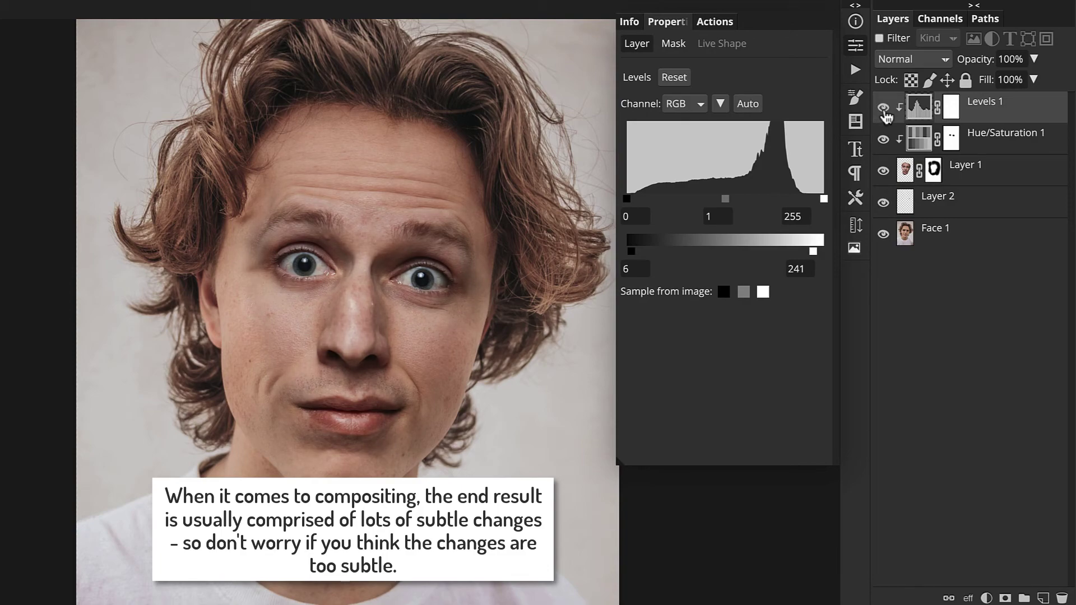
Set Hue/Saturation 1 saturation to 21 and close the Properties panel.
left_click(919, 147)
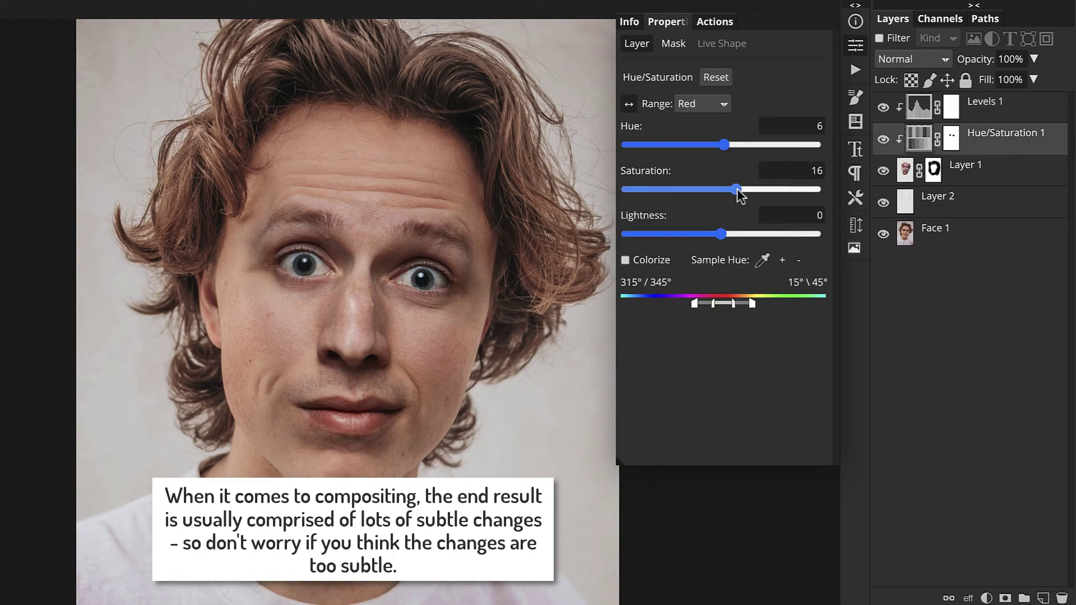
left_click_drag(741, 190, 739, 189)
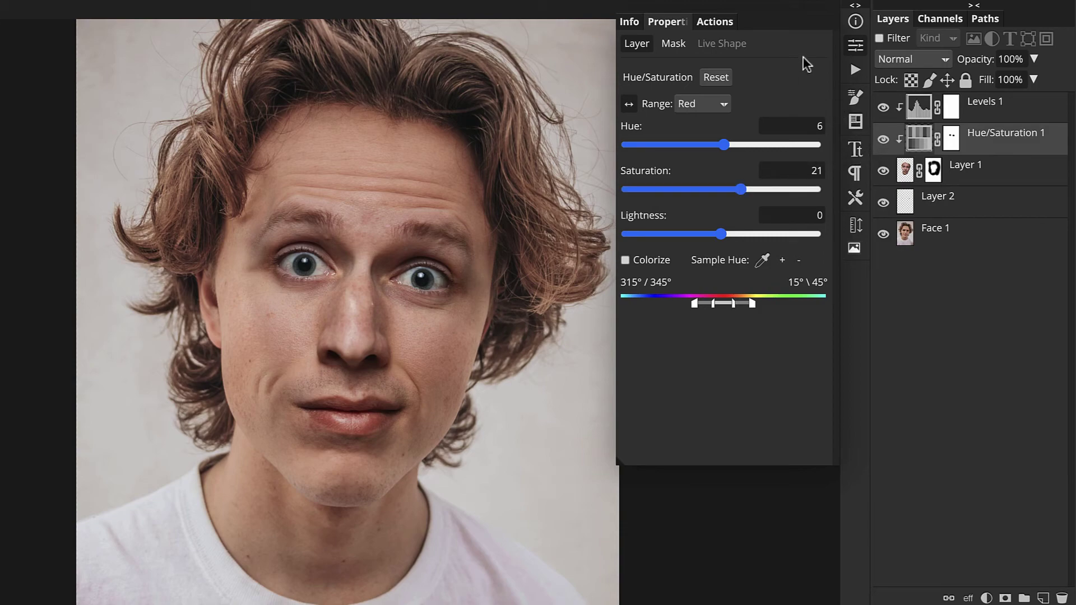
left_click(855, 46)
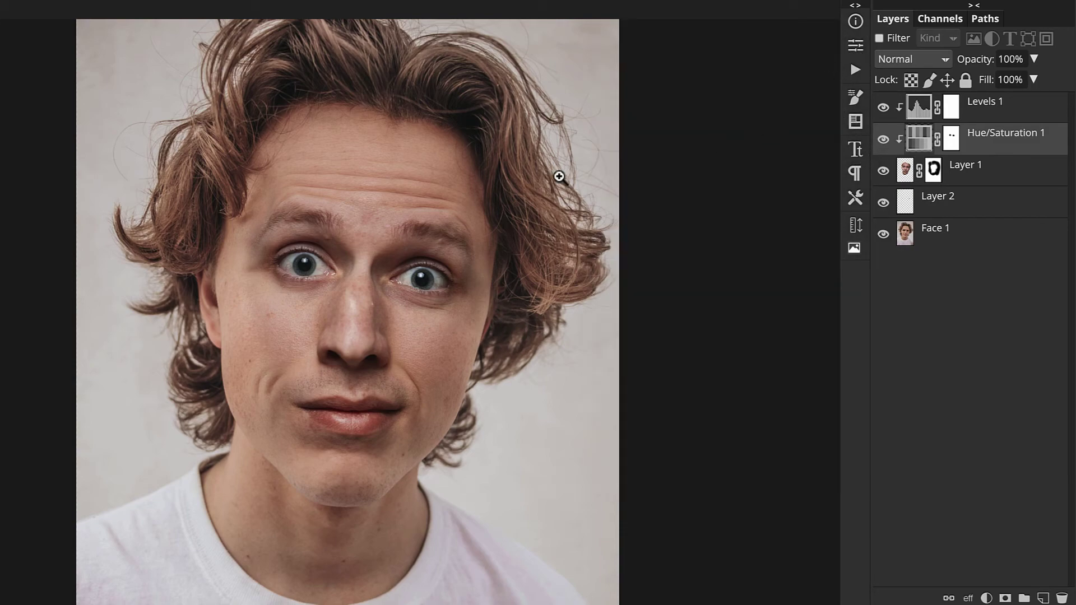
Fit the photo in view and ready a larger 30%-opacity brush on Layer 1's mask.
key("ctrl+minus")
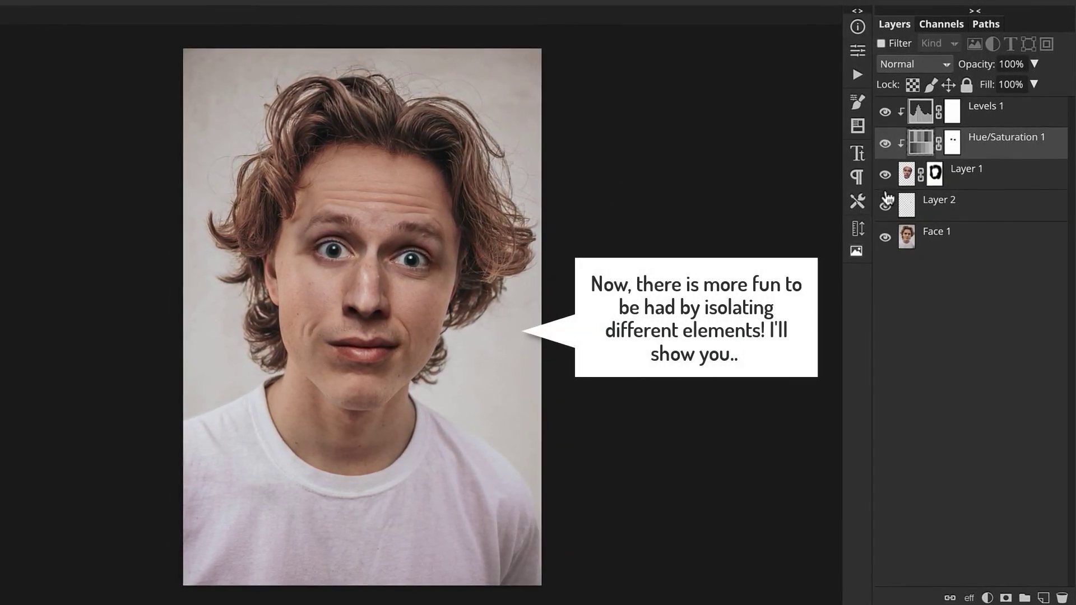
left_click(934, 174)
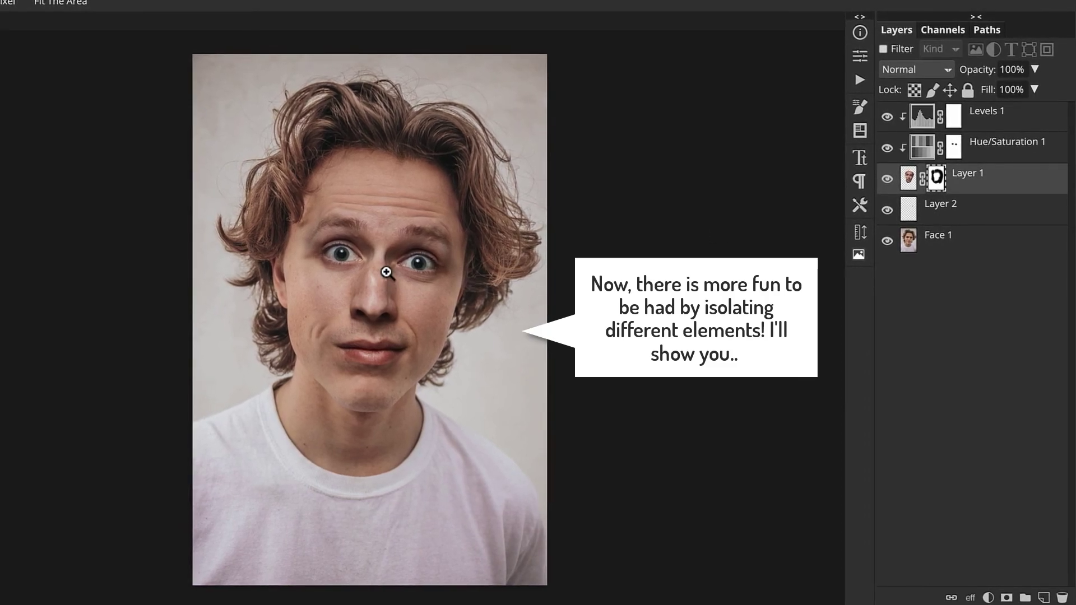
key("b")
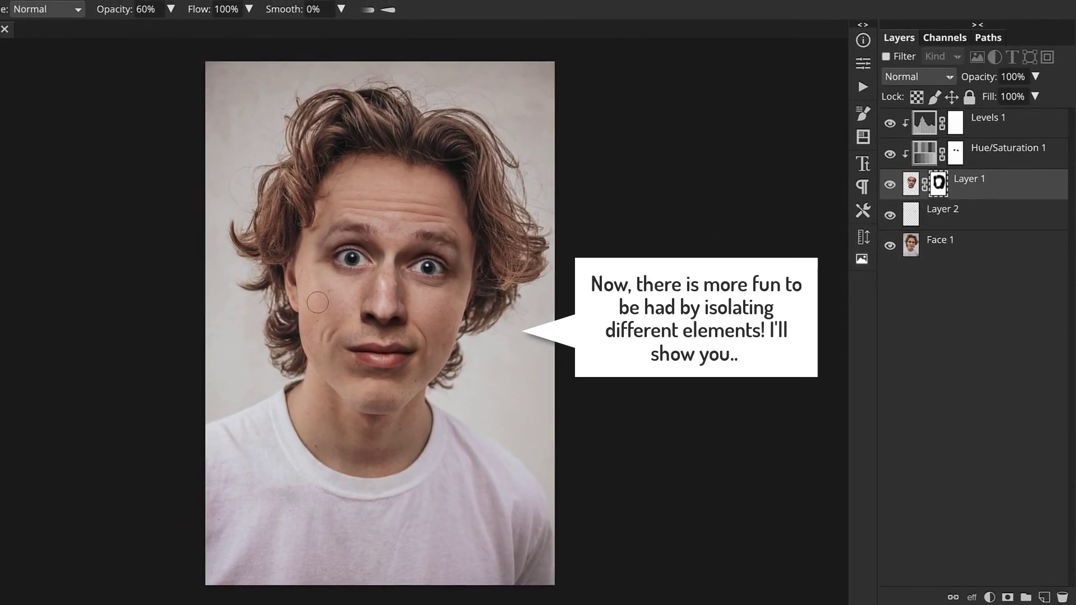
key("bracketright")
key("bracketright")
key("bracketright")
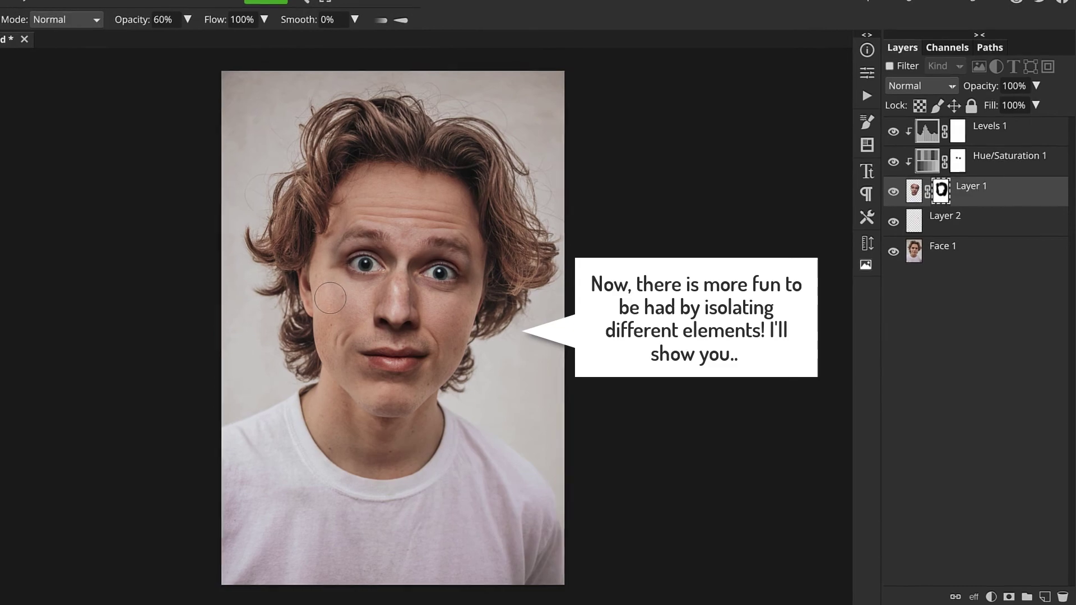
key("3")
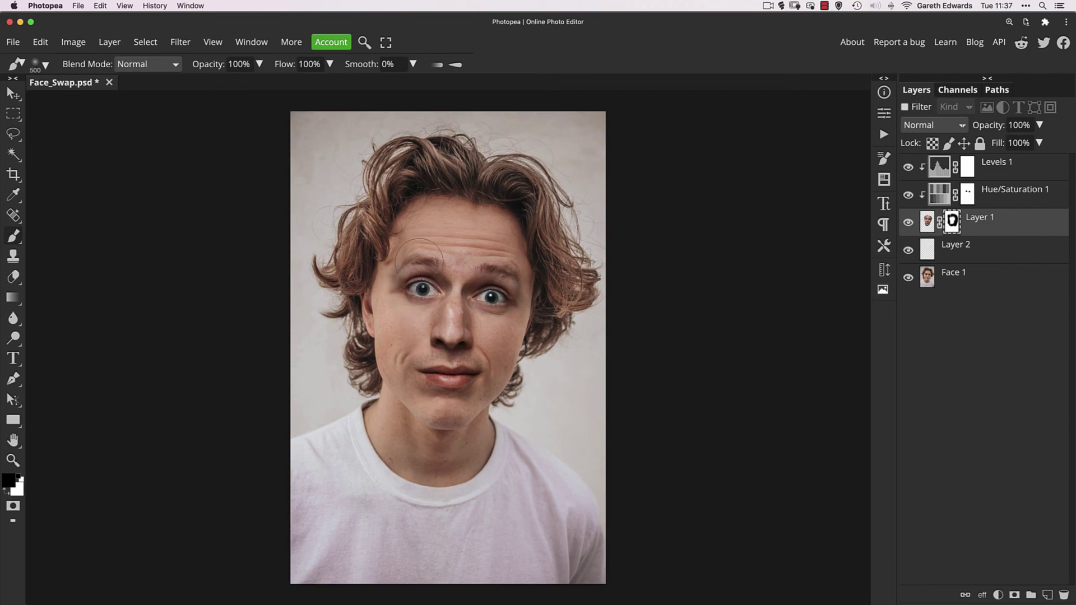
Paint the mask over the mouth to reveal the original closed lips, keeping the wide eyes.
mouse_move(422, 262)
left_mouse_down()
mouse_move(418, 280)
mouse_move(431, 268)
mouse_move(477, 275)
mouse_move(496, 291)
left_mouse_up()
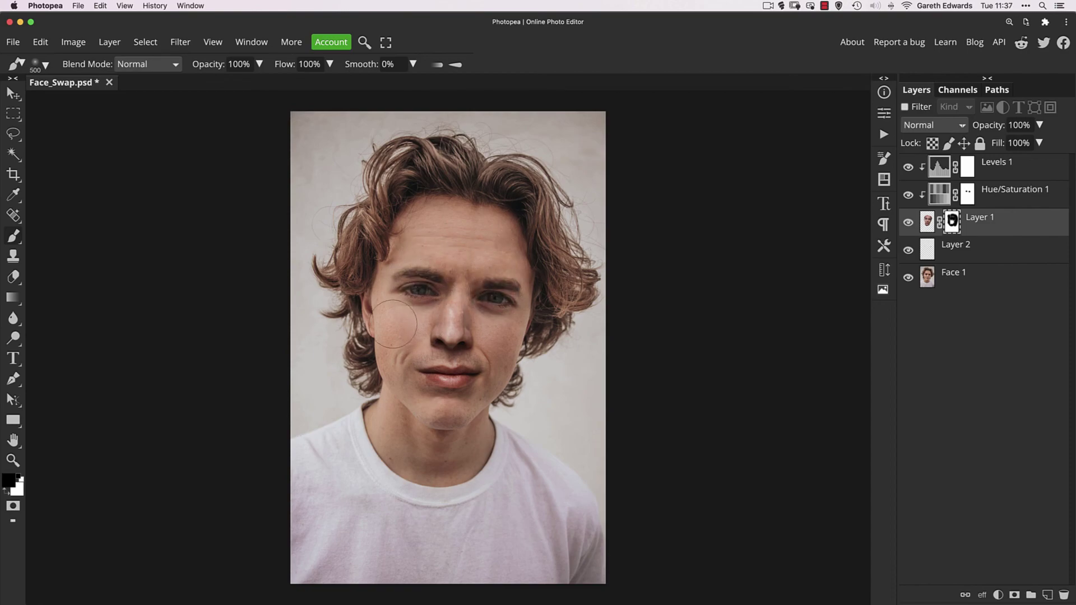
key("super+z")
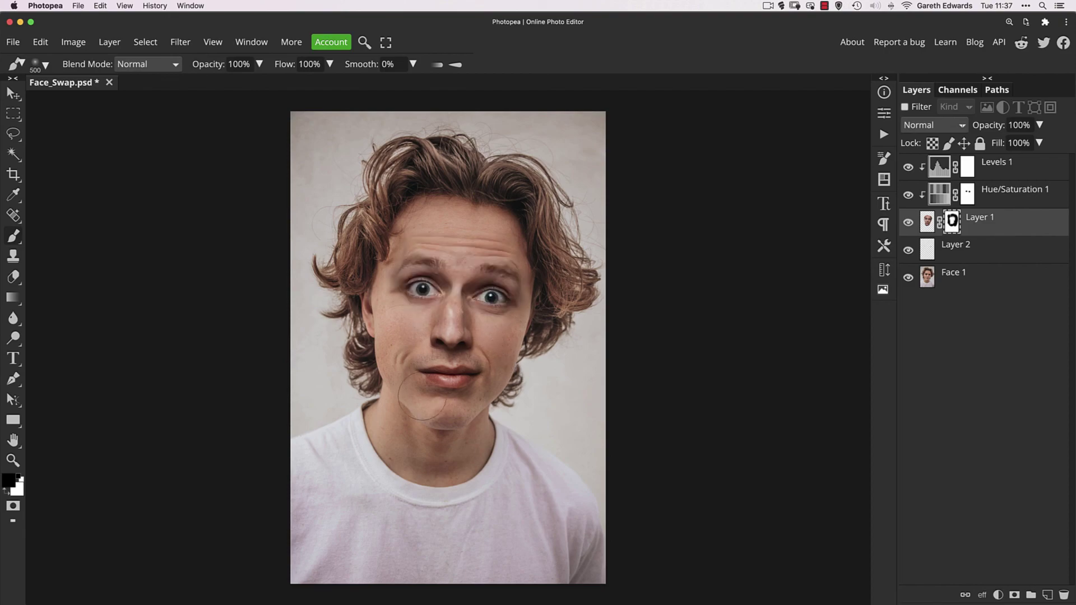
left_click_drag(417, 383, 484, 380)
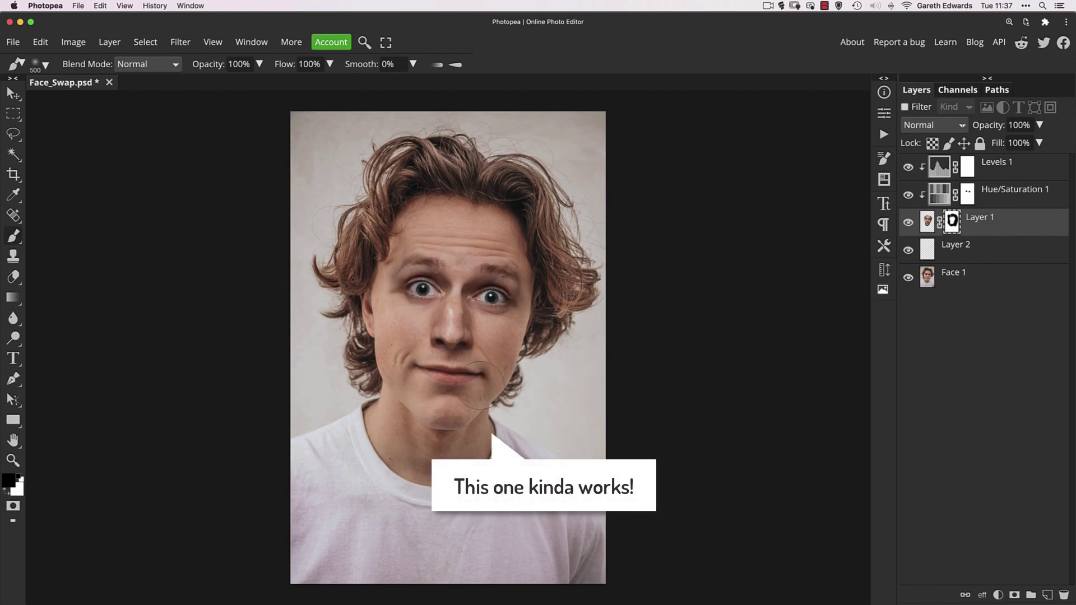